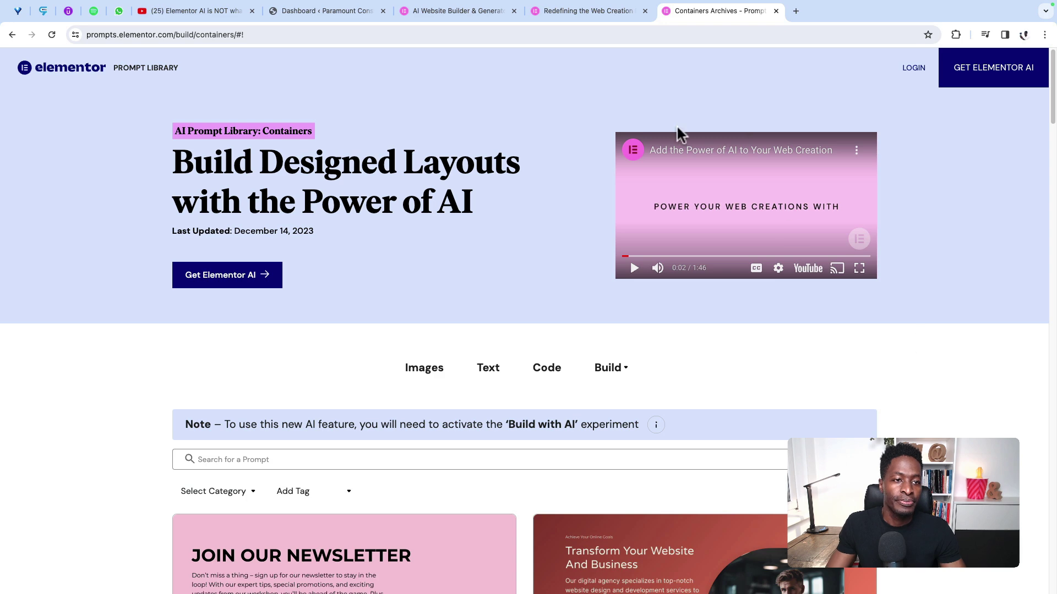
- Switch to the YouTube tab and play the 'Elementor AI is NOT what I expected' video
click(195, 9)
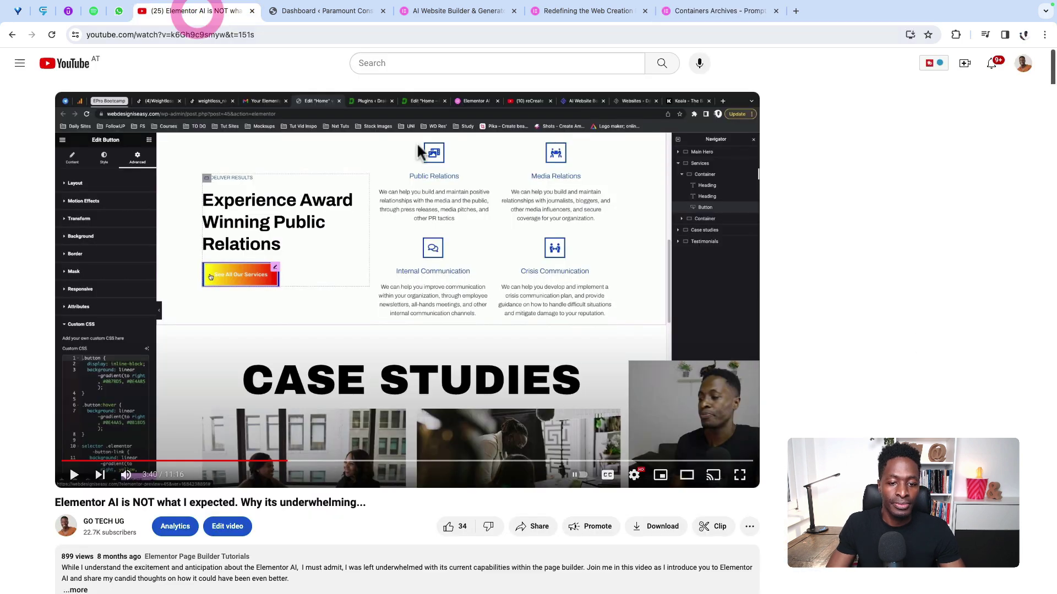
click(75, 476)
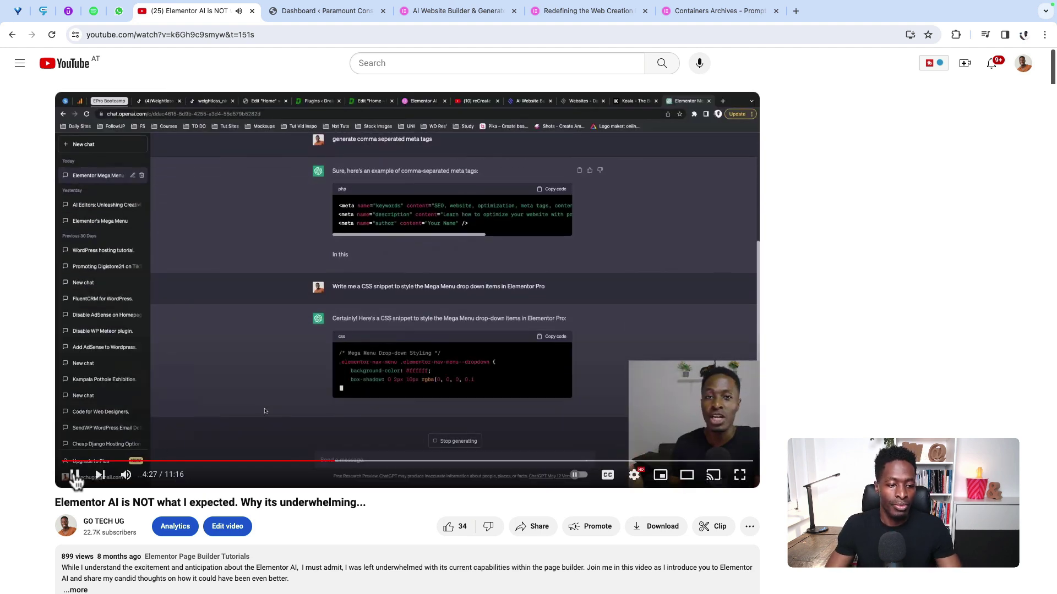
- Pause the video briefly, then resume it so it plays on to about 7:57
click(75, 474)
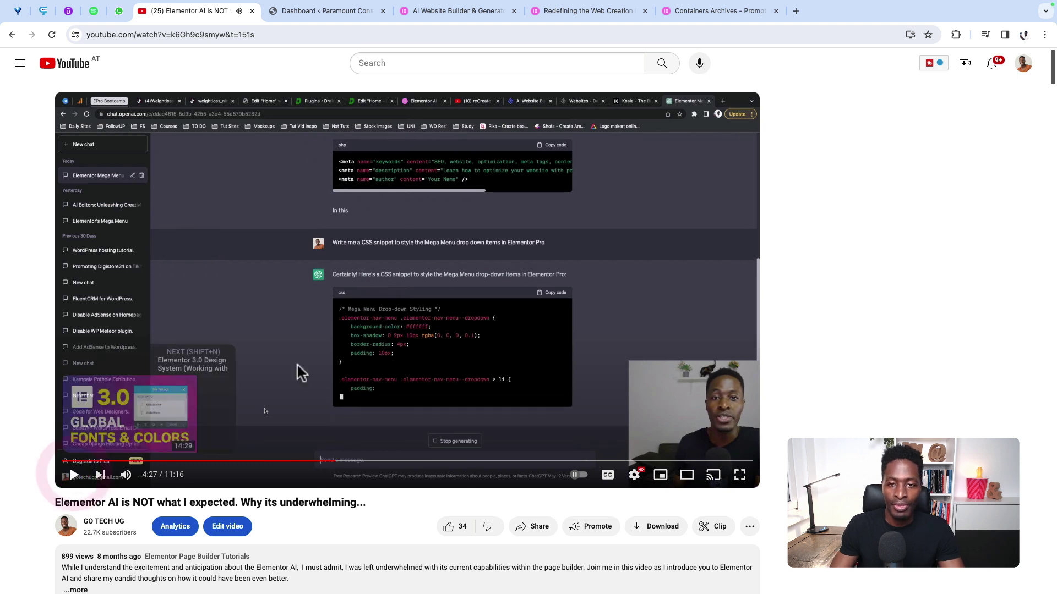
click(594, 98)
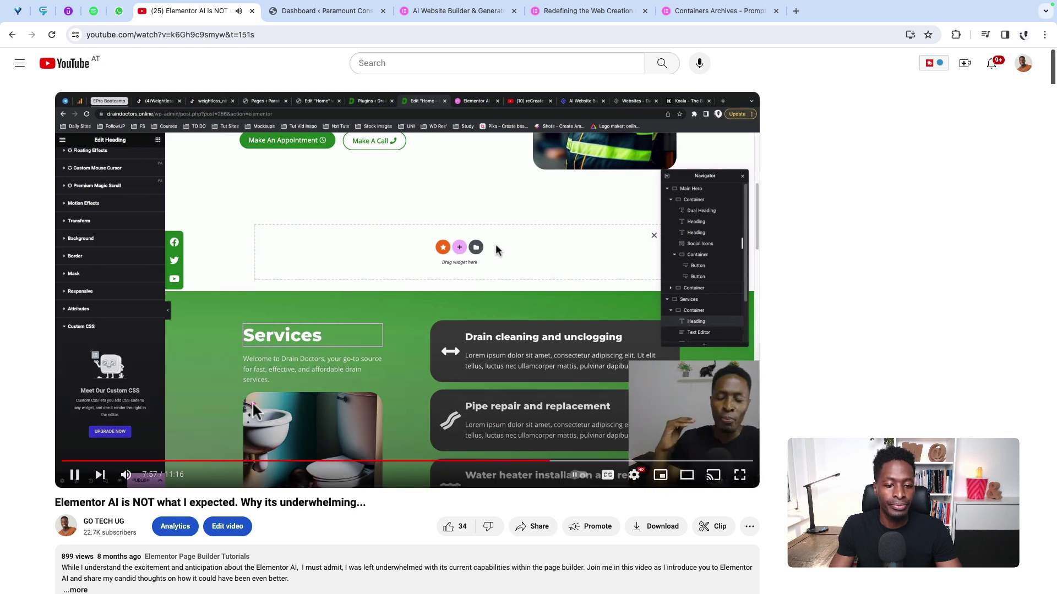
- Pause the video at 7:57 and switch to the Elementor AI product page tab with Ctrl+Tab
click(428, 246)
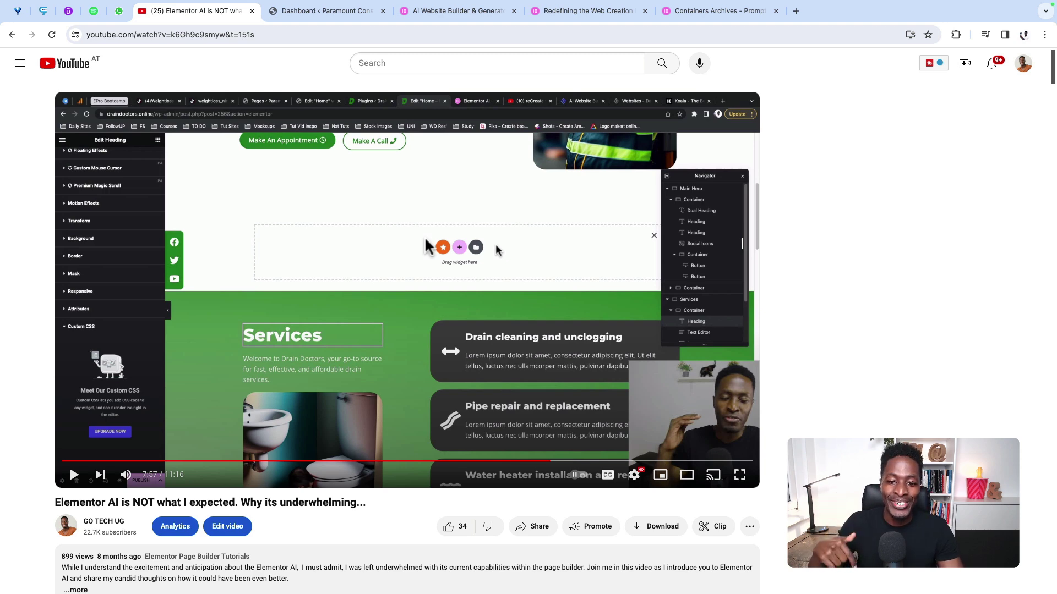
key(ctrl+Tab)
key(ctrl+Tab)
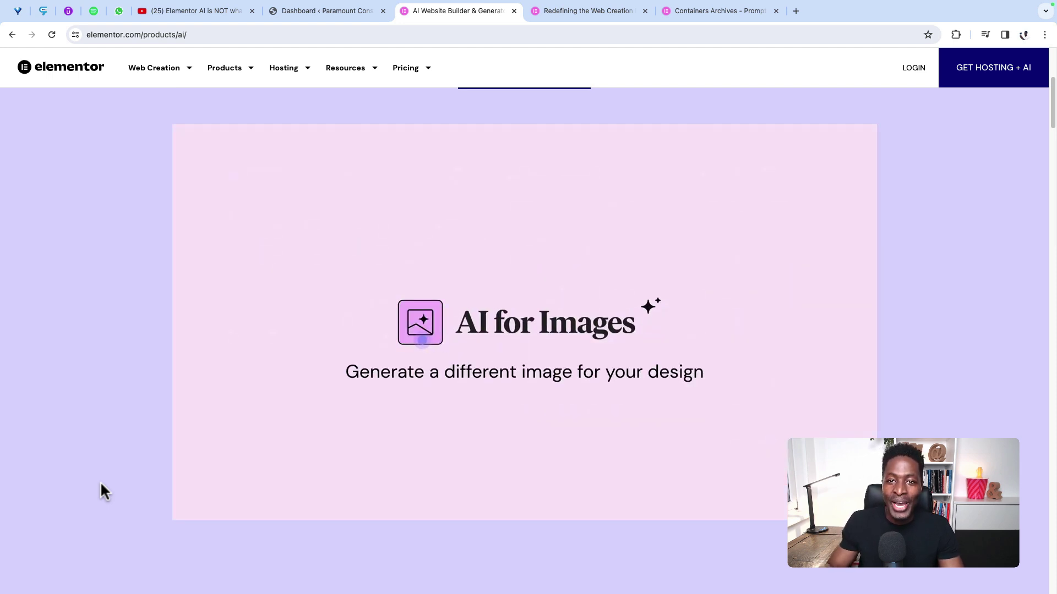
- Browse the Elementor AI page down to its pricing plans, then switch to the WordPress dashboard
scroll(120, 464, down, 10)
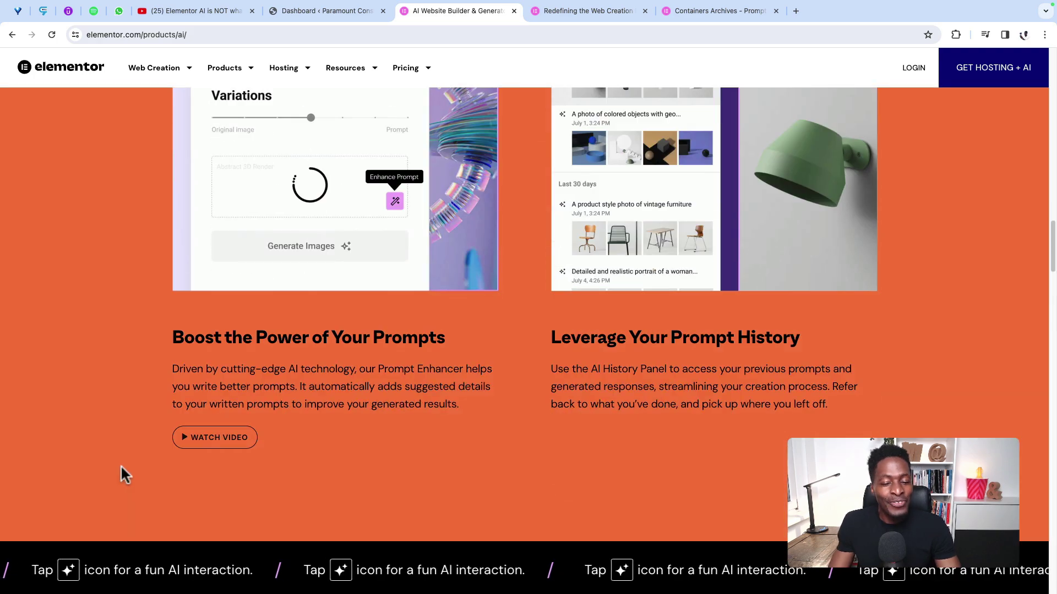
scroll(121, 464, down, 15)
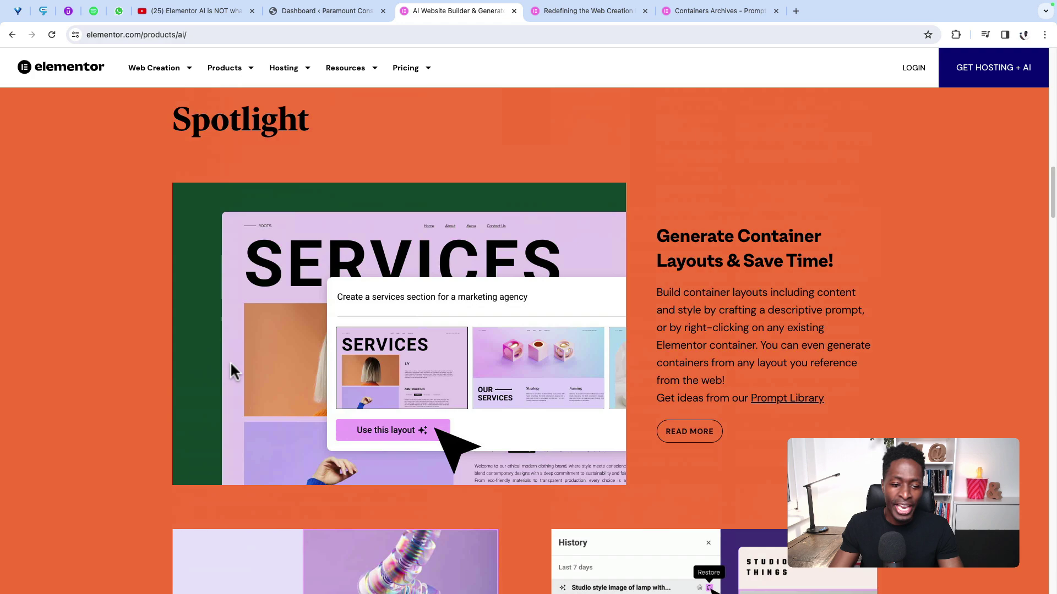
scroll(229, 358, down, 20)
scroll(223, 371, up, 20)
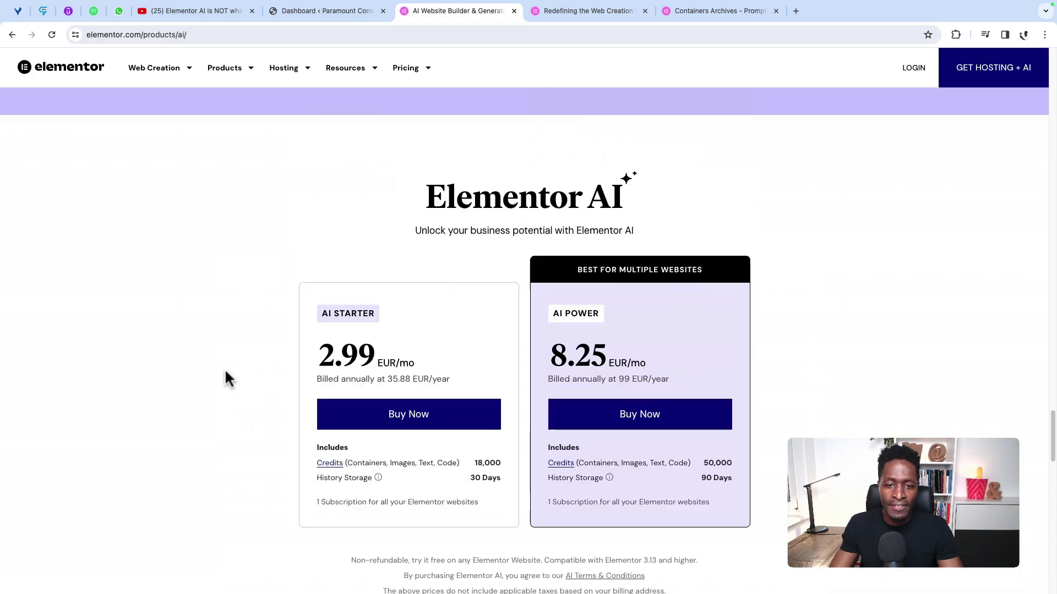
scroll(225, 368, down, 2)
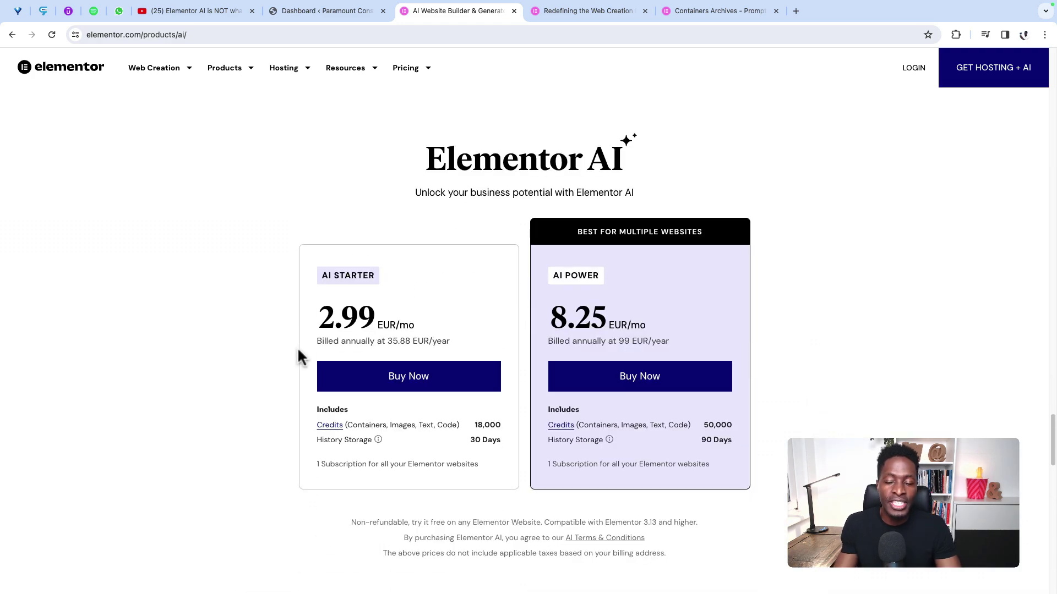
scroll(816, 385, up, 3)
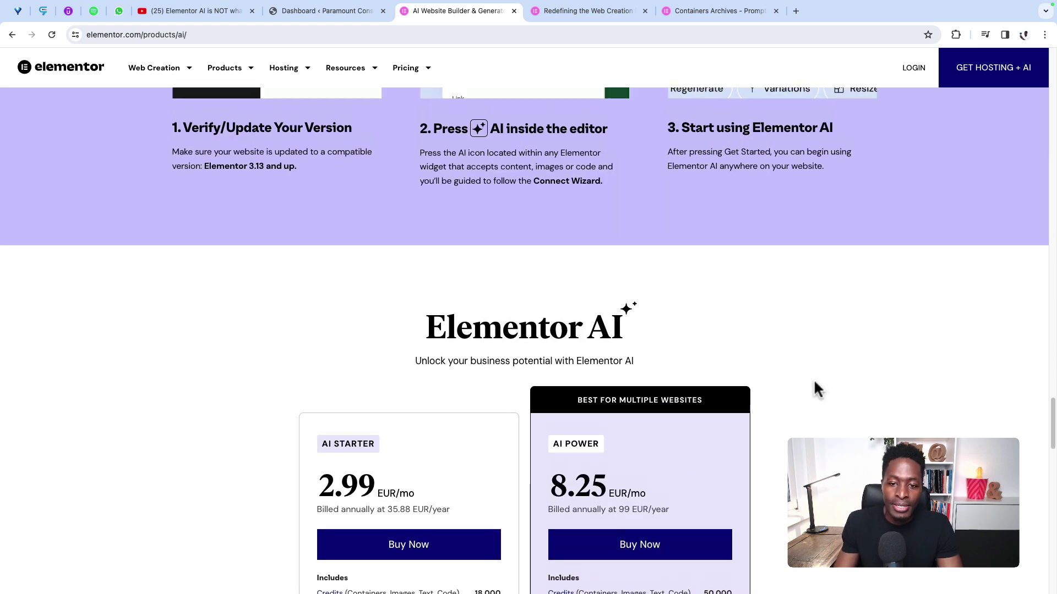
scroll(814, 382, down, 1)
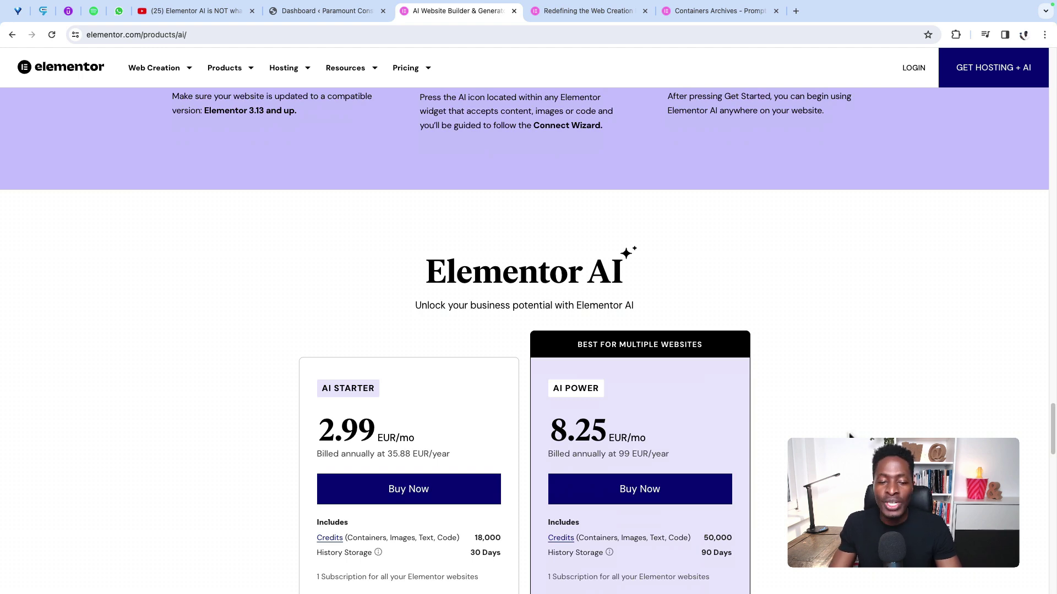
click(312, 12)
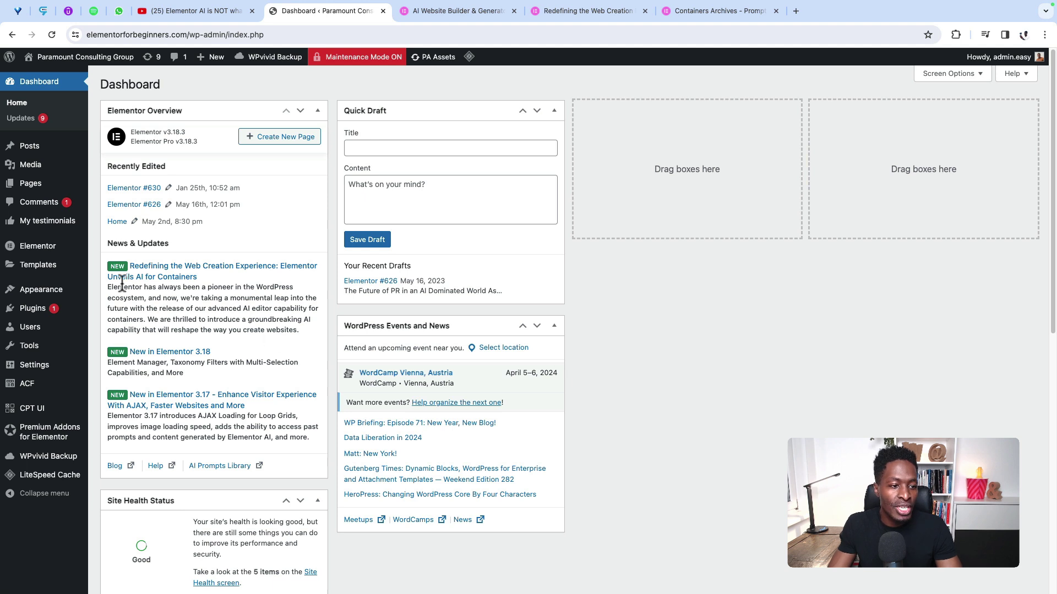
- Open Elementor Settings in WordPress admin and show its Features tab
mouse_move(44, 247)
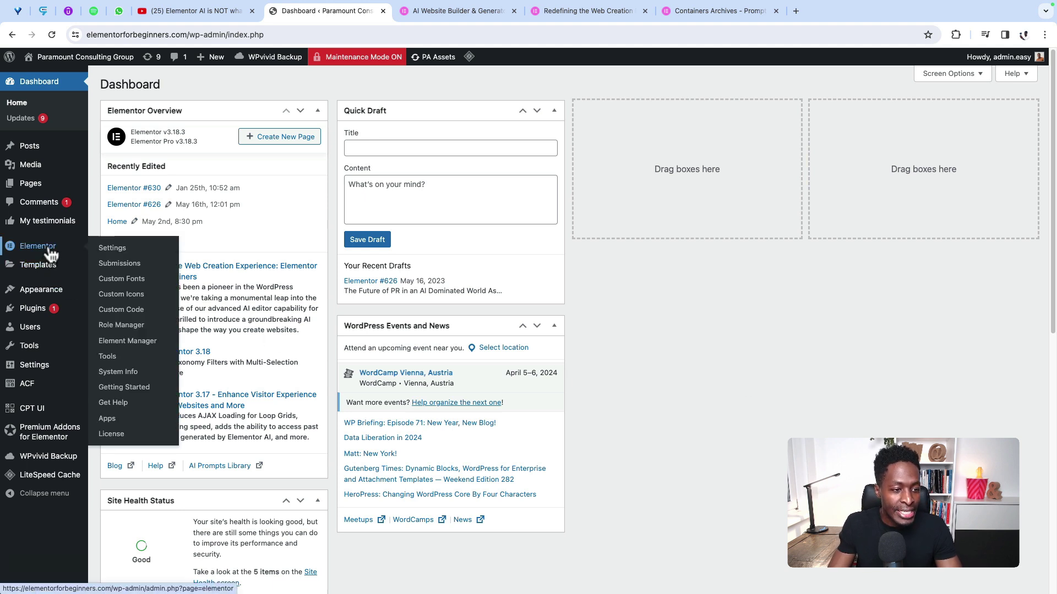
click(119, 251)
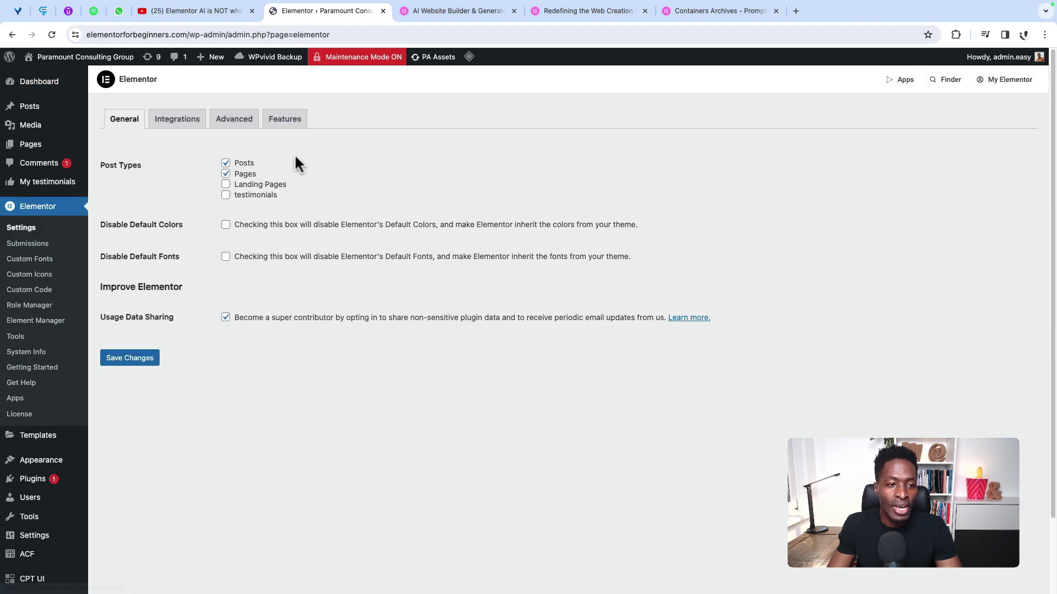
click(284, 124)
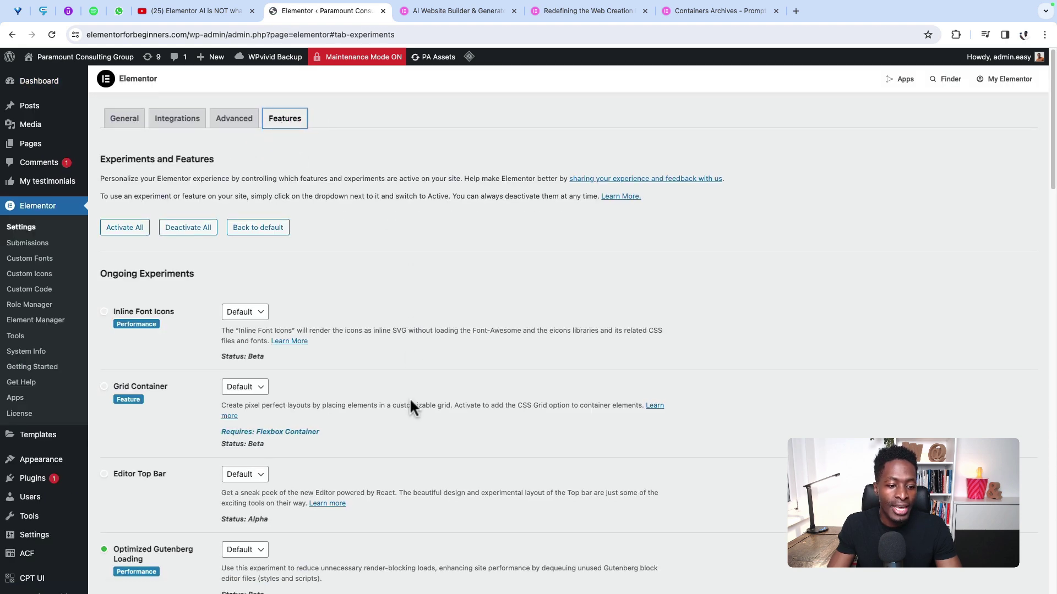
- Set the Build with AI experiment to Active
scroll(411, 406, down, 5)
scroll(412, 407, down, 1)
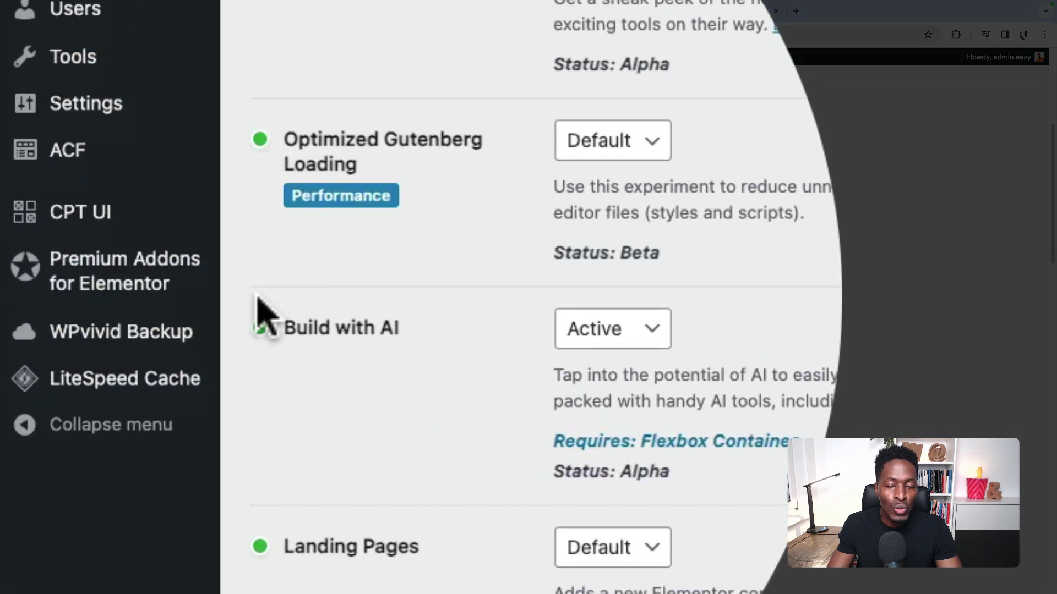
scroll(104, 326, down, 1)
scroll(396, 312, up, 3)
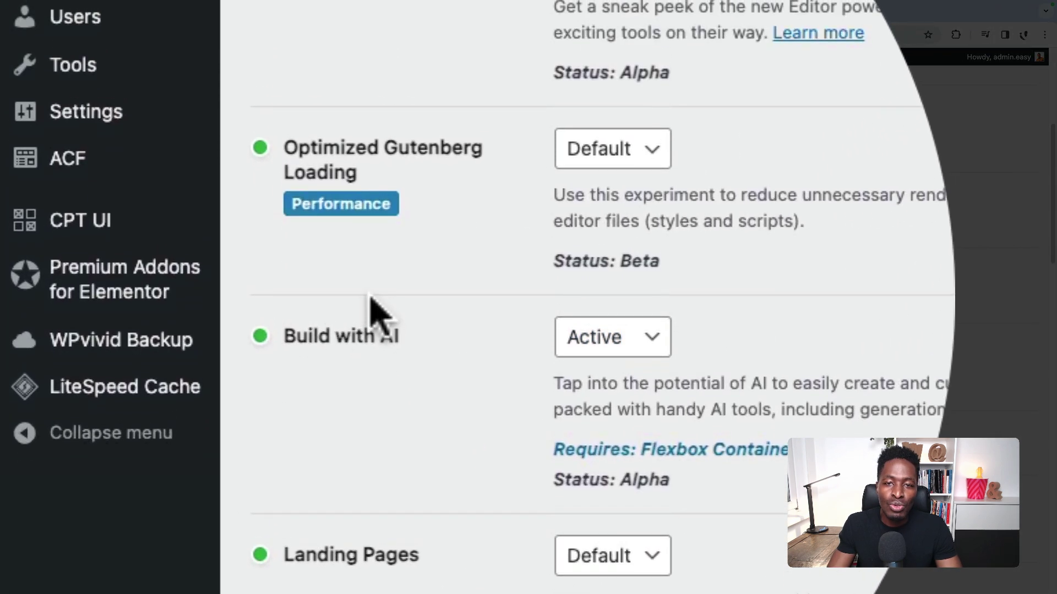
scroll(324, 314, down, 2)
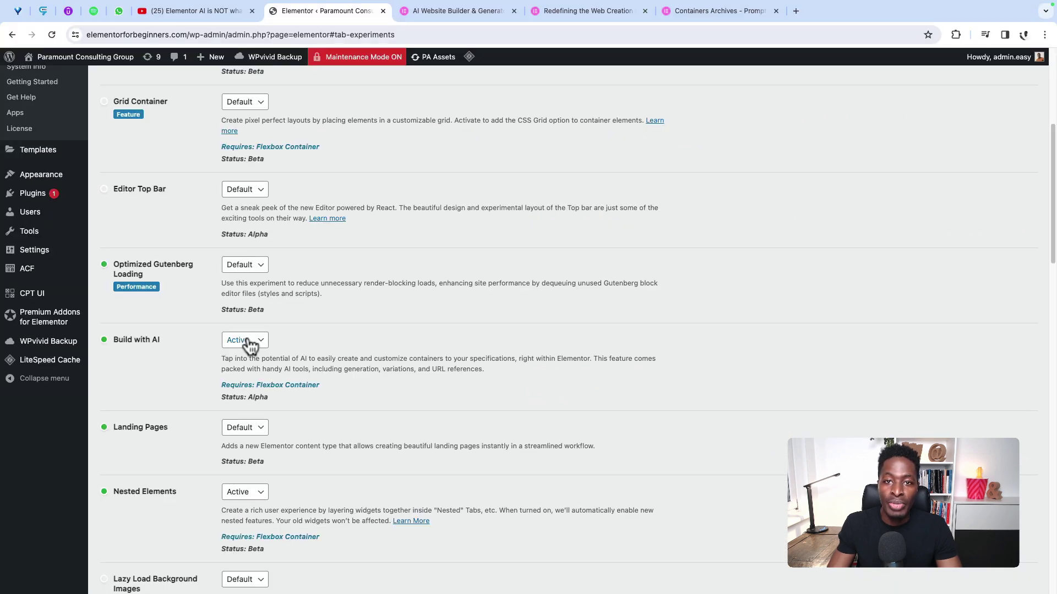
click(605, 314)
click(245, 341)
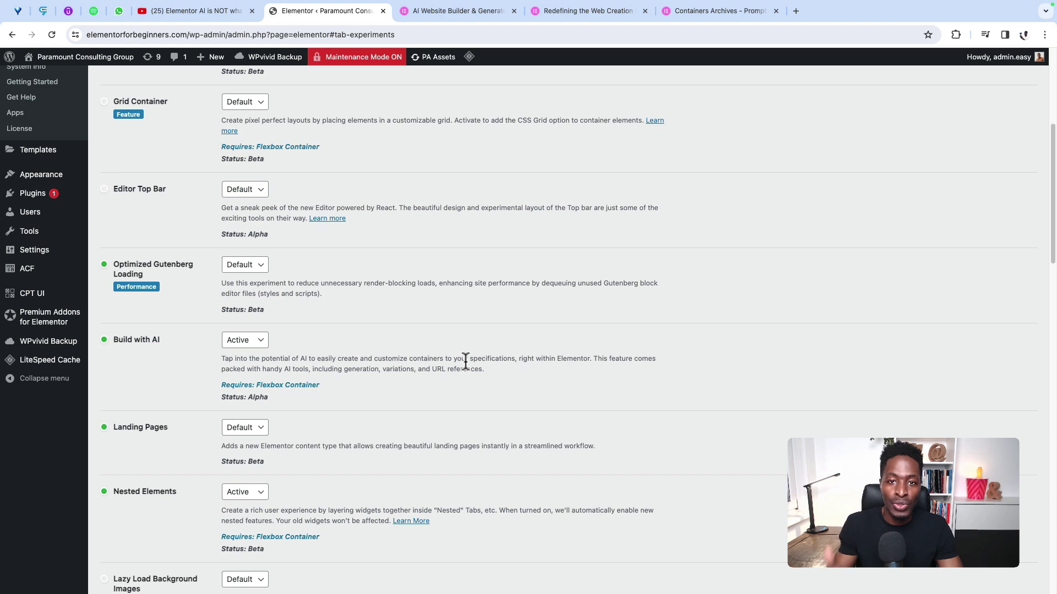
scroll(465, 361, up, 4)
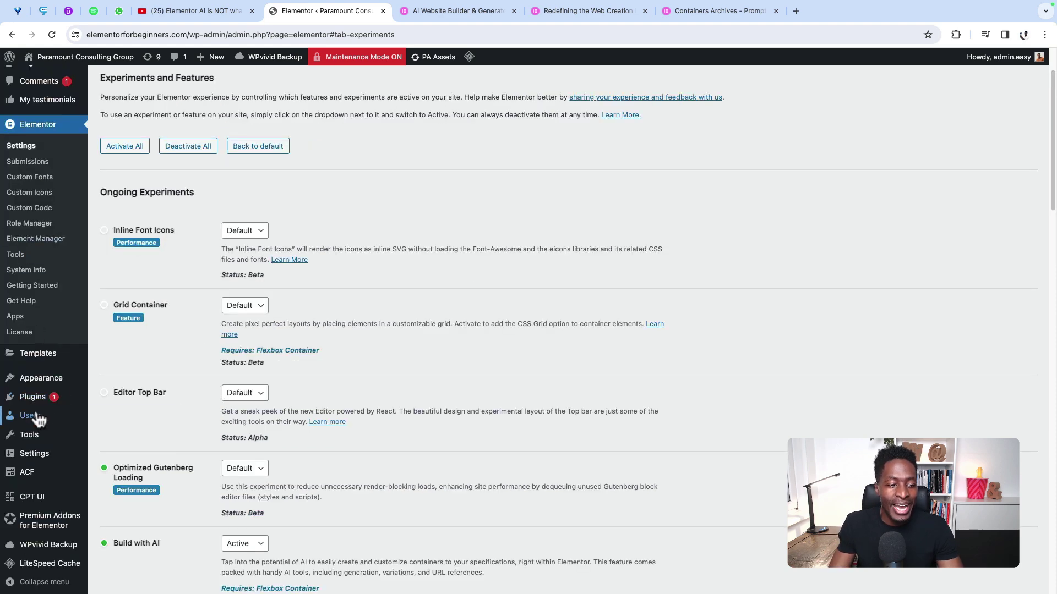
scroll(40, 253, up, 2)
- Edit page 'Elementor #630' with Elementor from All Pages and scroll to its empty container
mouse_move(39, 146)
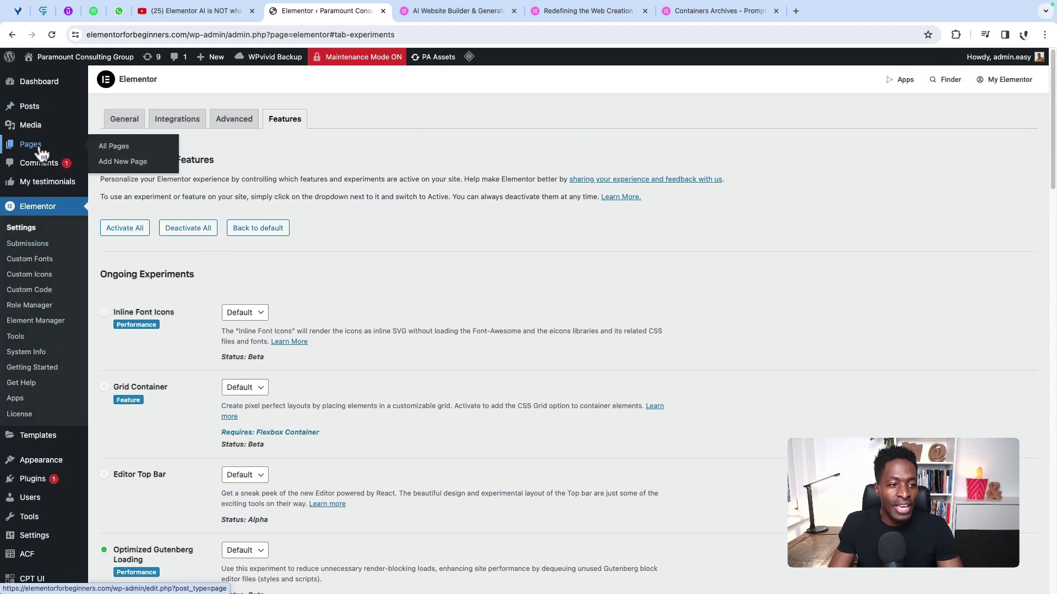
click(114, 146)
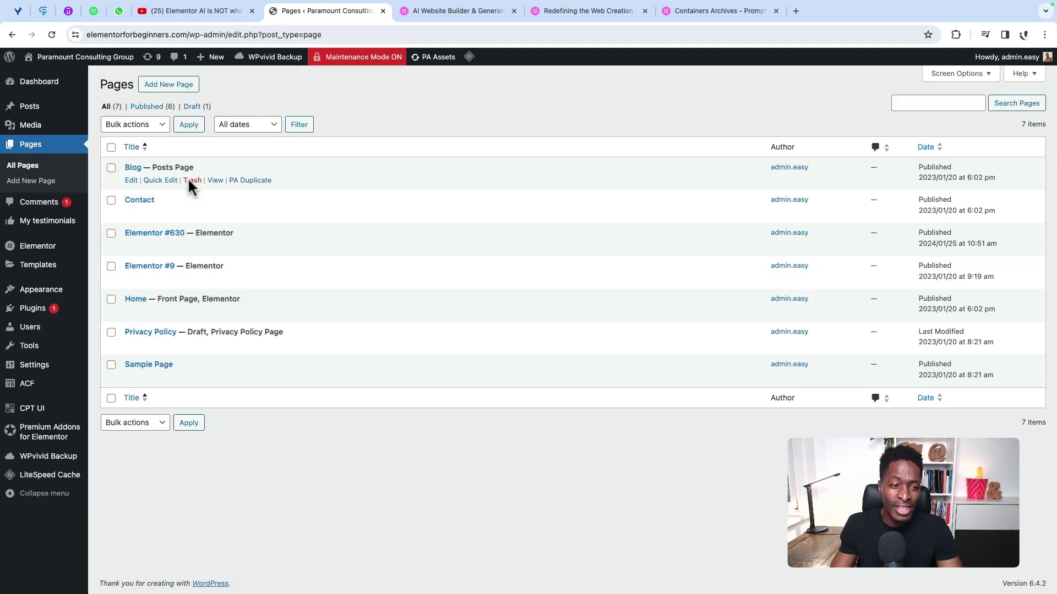
click(221, 245)
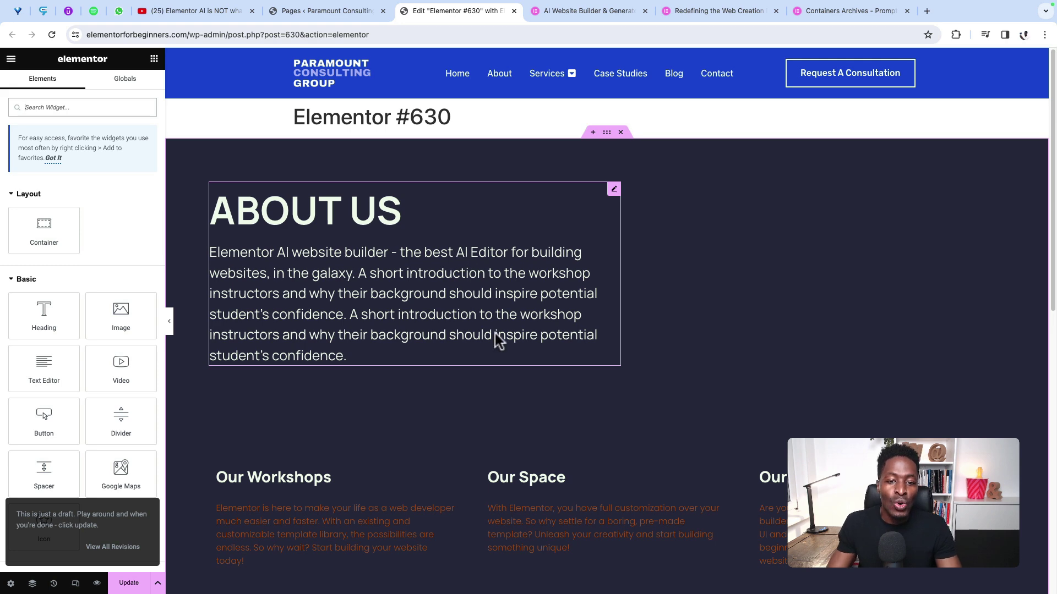
scroll(498, 381, down, 5)
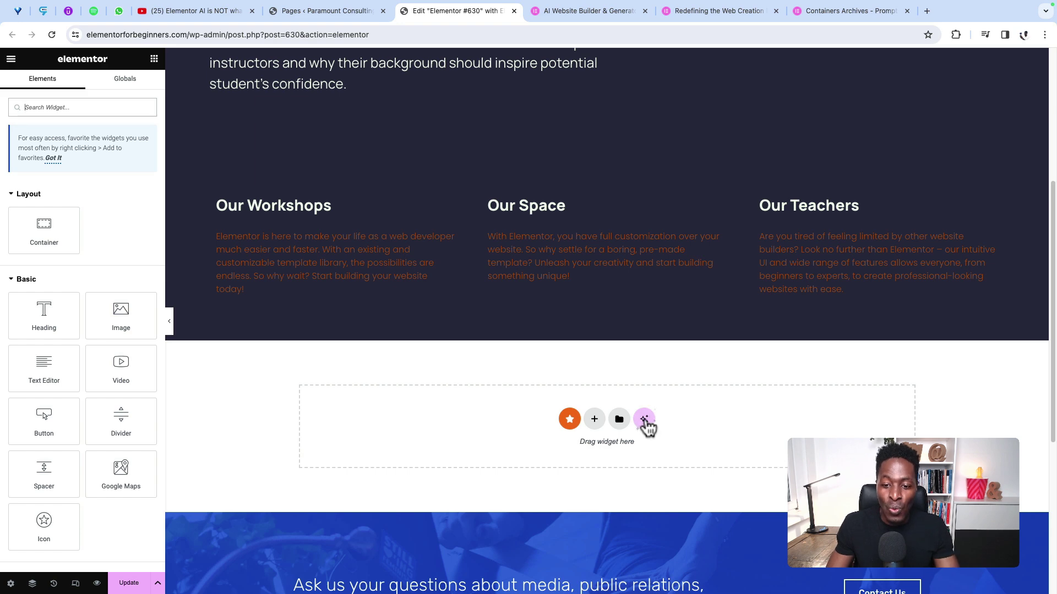
- Start the empty container with AI, browse the Suggested Prompts list, then dismiss it
click(644, 419)
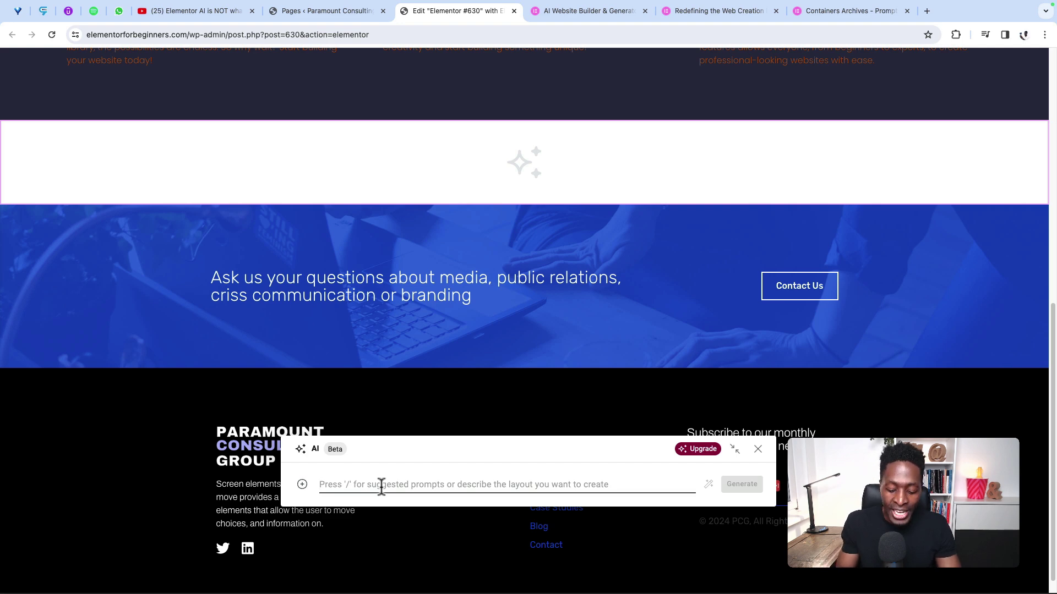
key(slash)
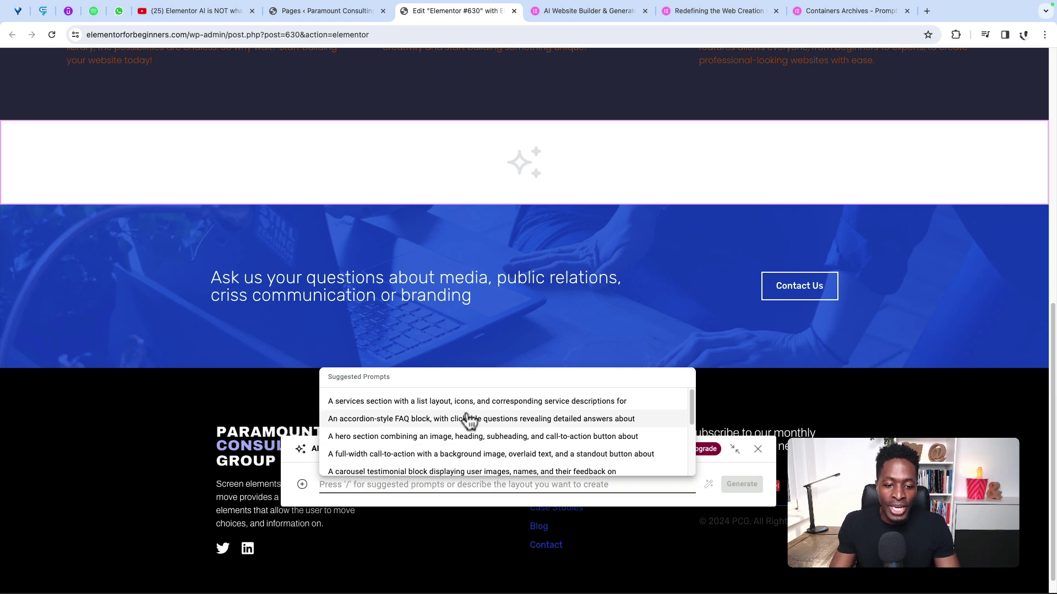
scroll(469, 421, down, 3)
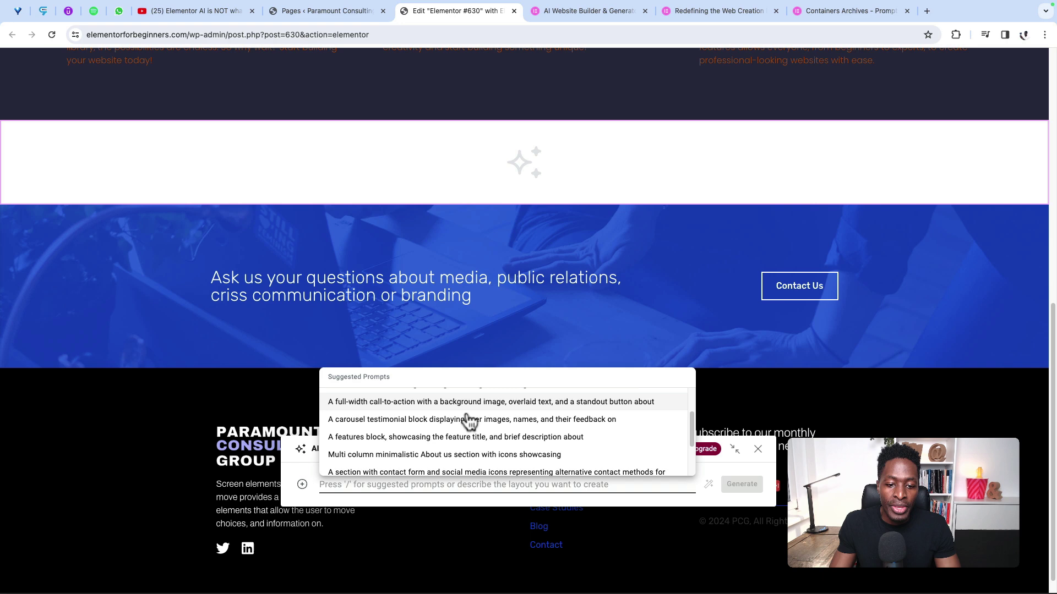
scroll(469, 421, down, 2)
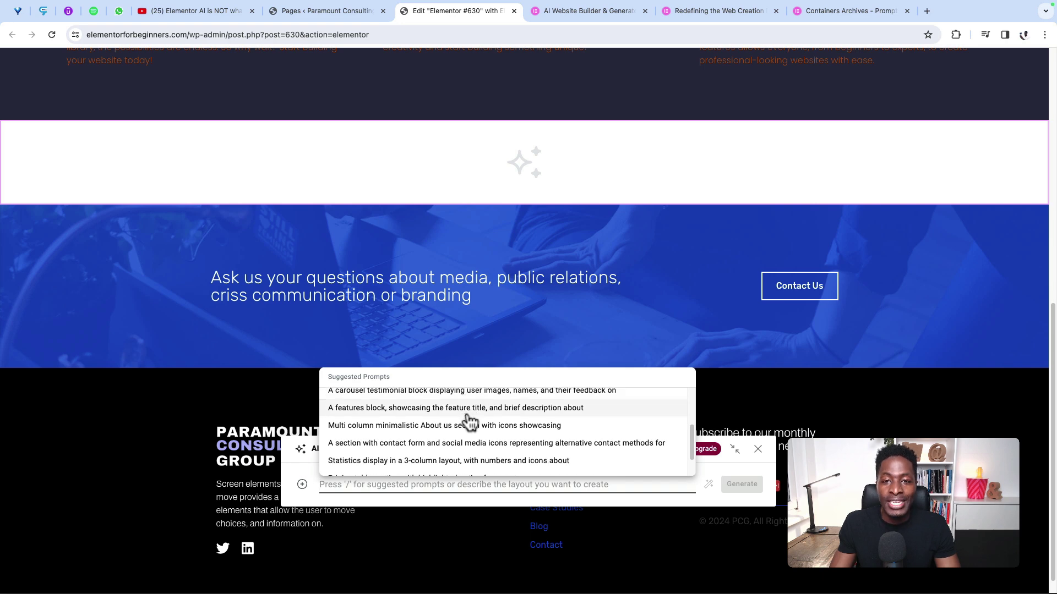
scroll(468, 424, up, 4)
click(303, 484)
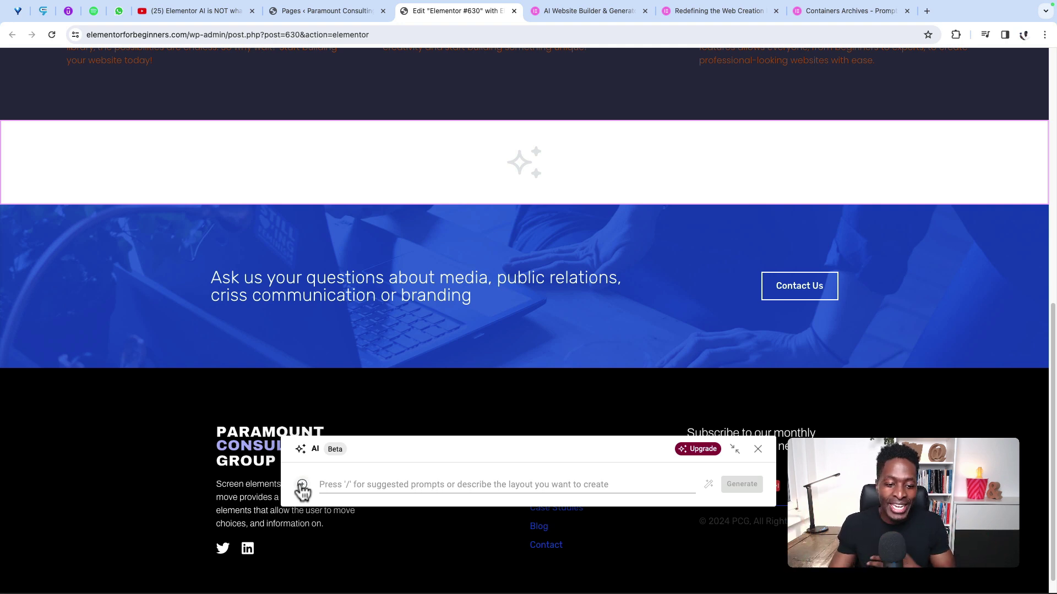
click(302, 484)
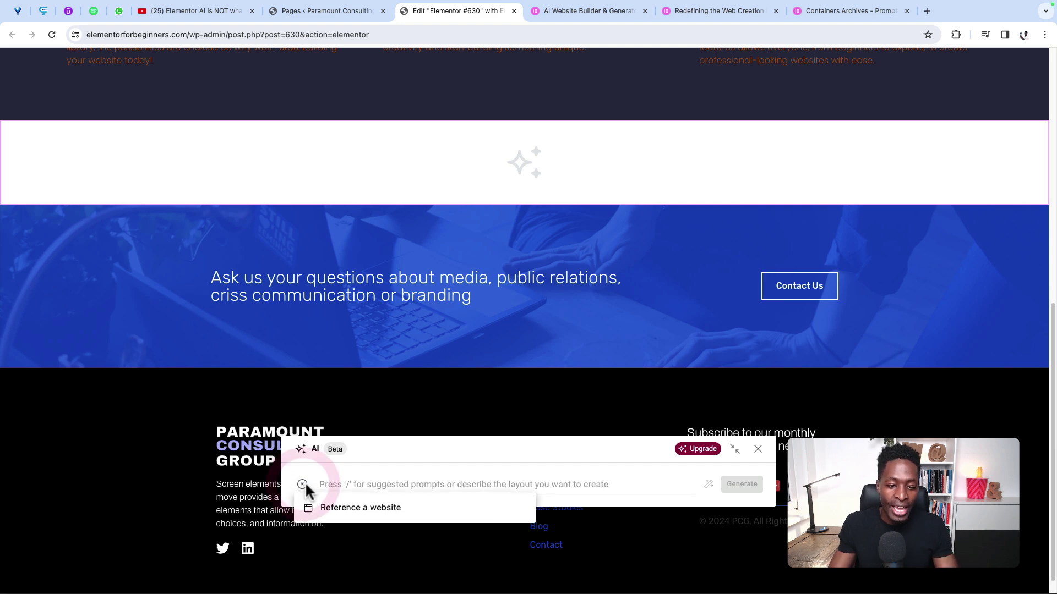
click(340, 509)
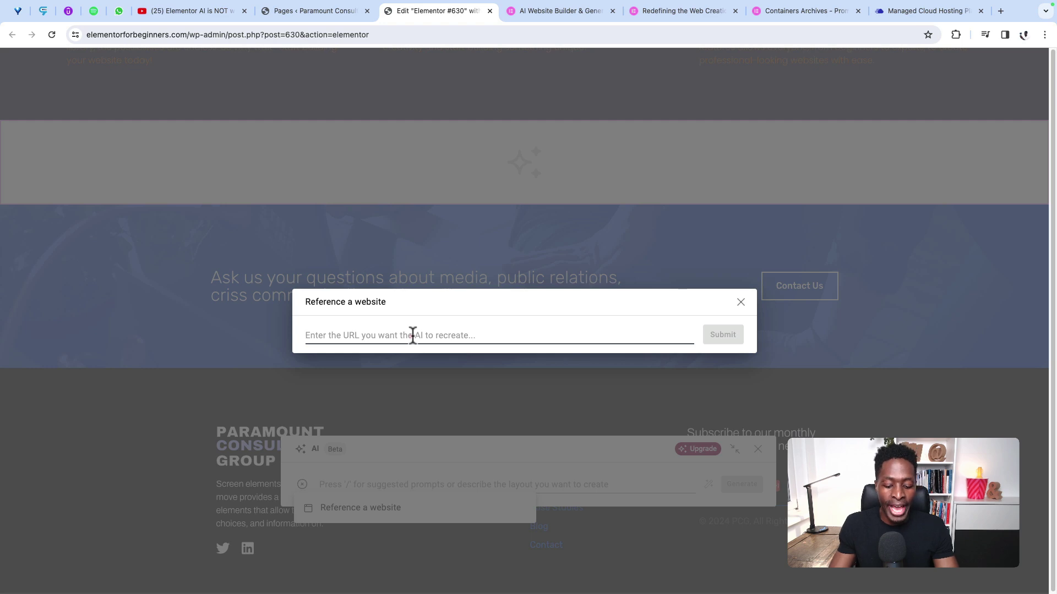
text(https://www.cloudways.com/en/)
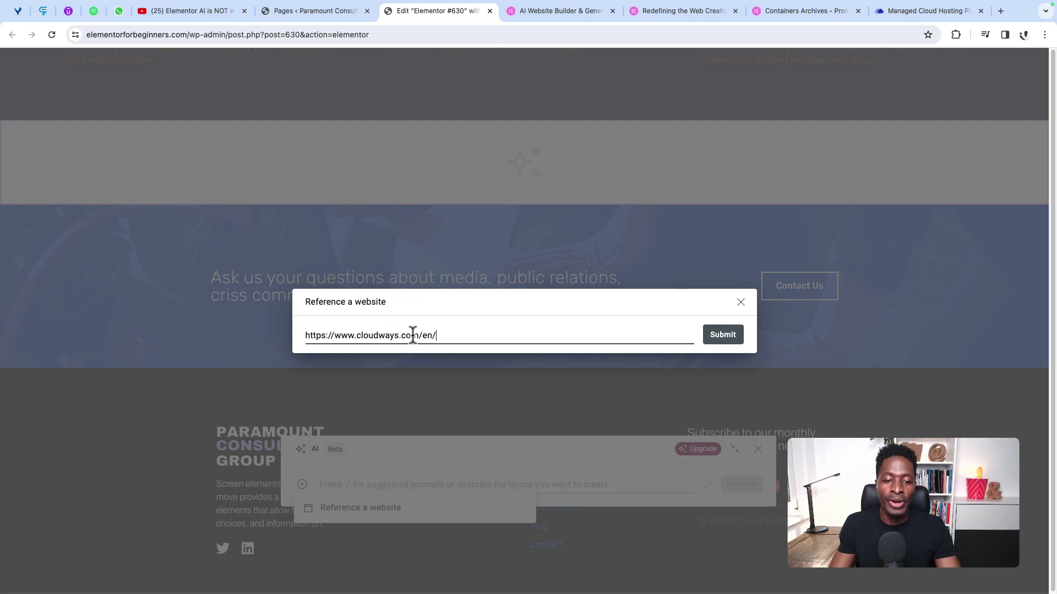
click(720, 337)
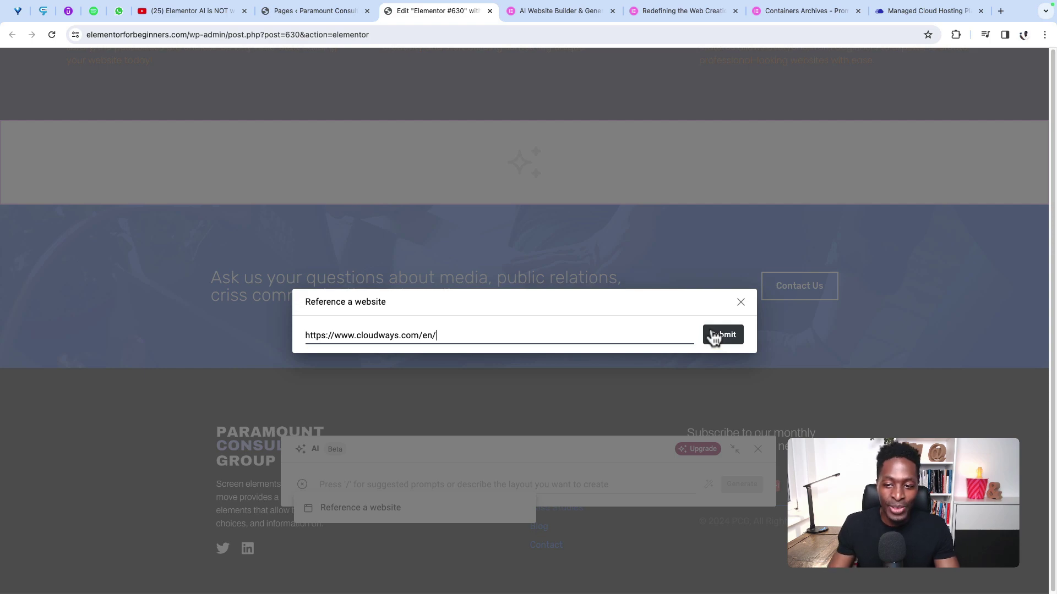
- Close the Reference a website dialog to return to the Elementor #630 page
click(740, 303)
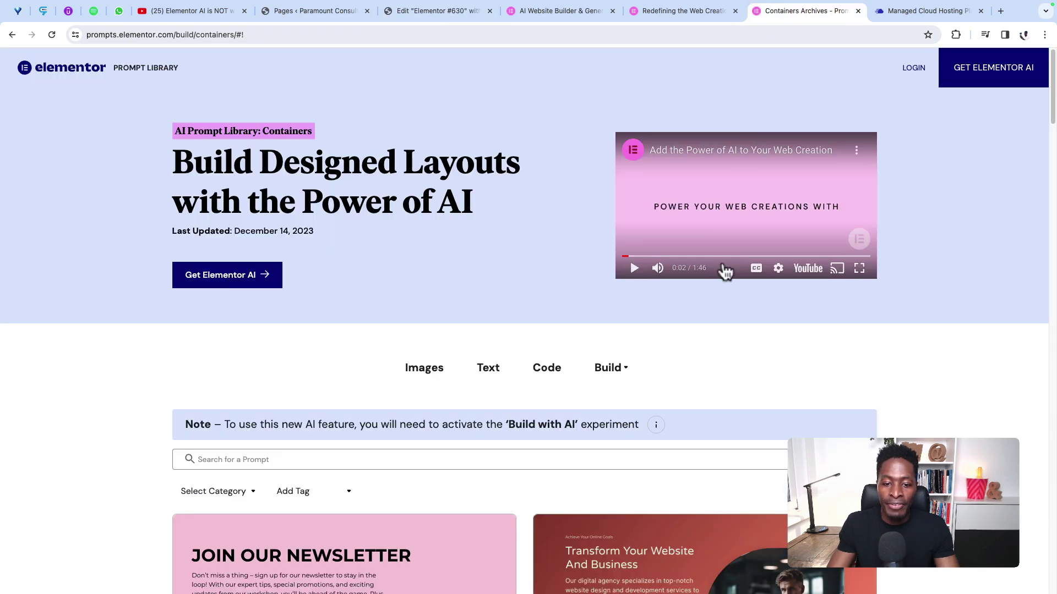
- Find the Subscribe newsletter section card in the Prompt Library and copy its prompt
scroll(838, 354, down, 8)
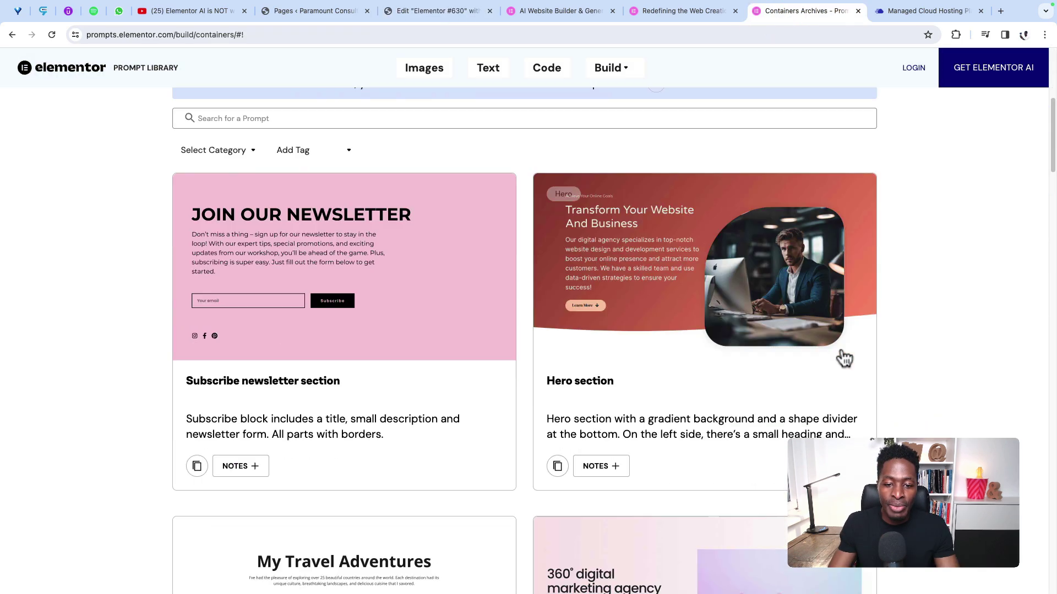
scroll(859, 344, up, 3)
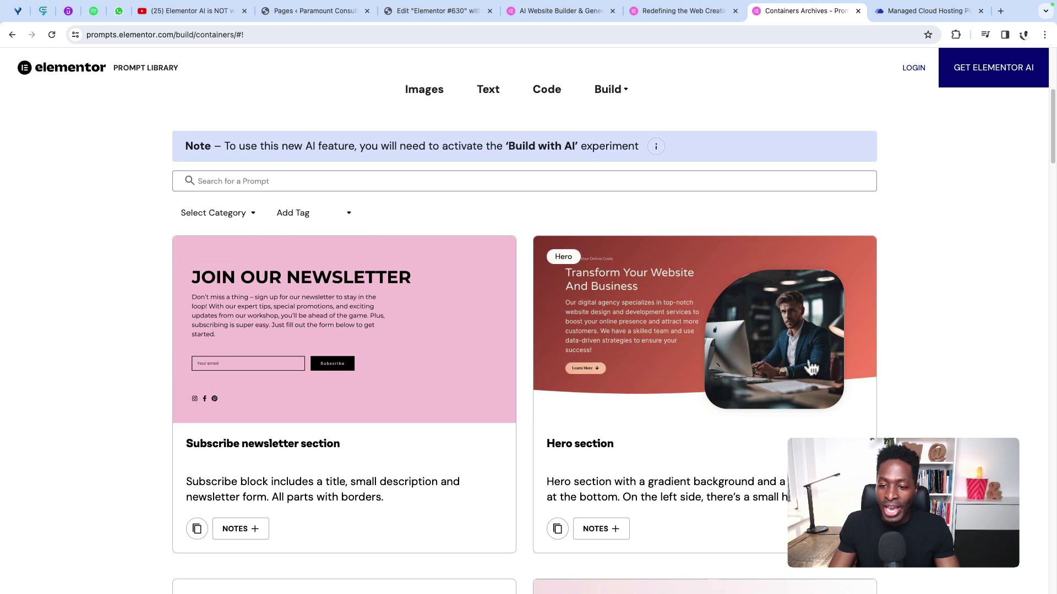
scroll(834, 366, down, 5)
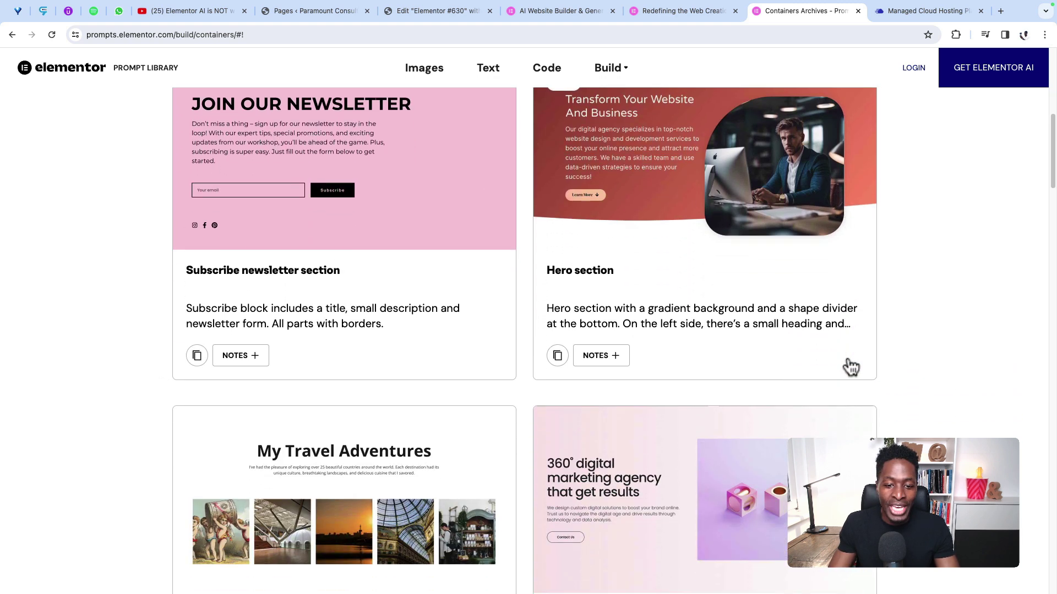
scroll(850, 367, down, 2)
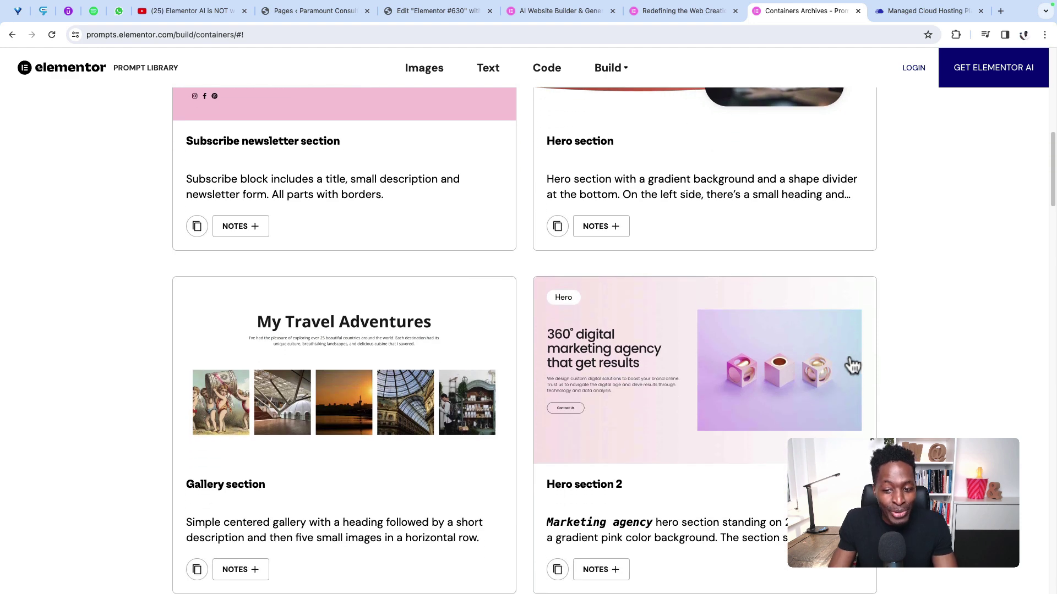
scroll(845, 374, down, 5)
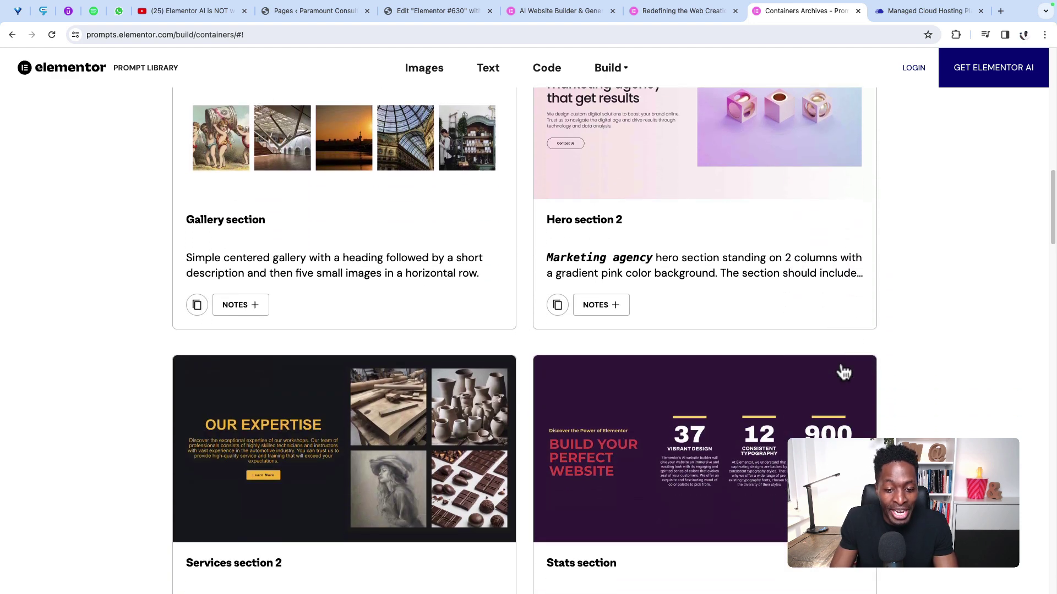
scroll(845, 371, down, 1)
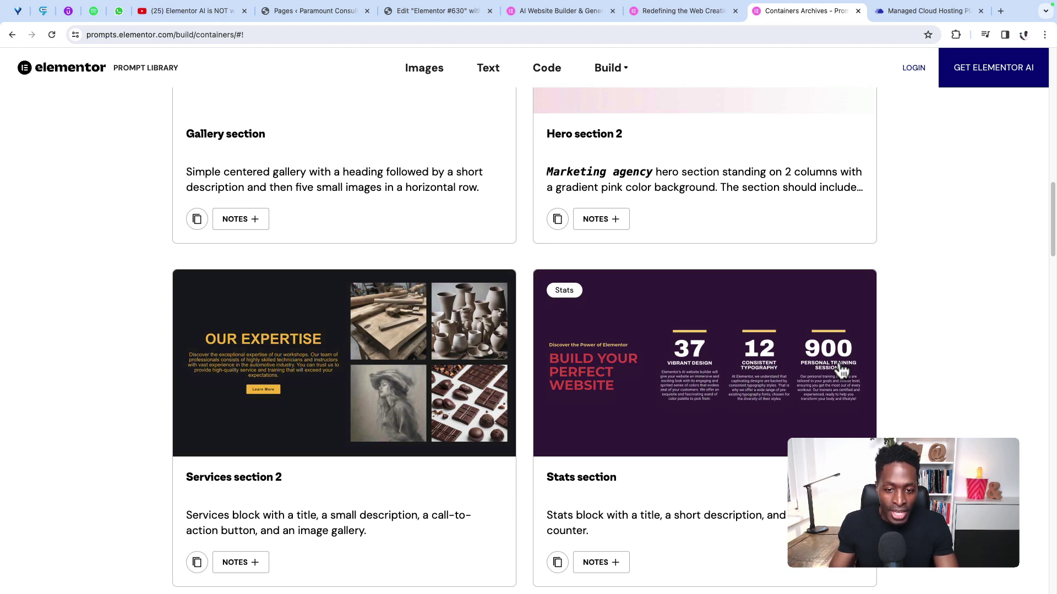
scroll(787, 383, up, 8)
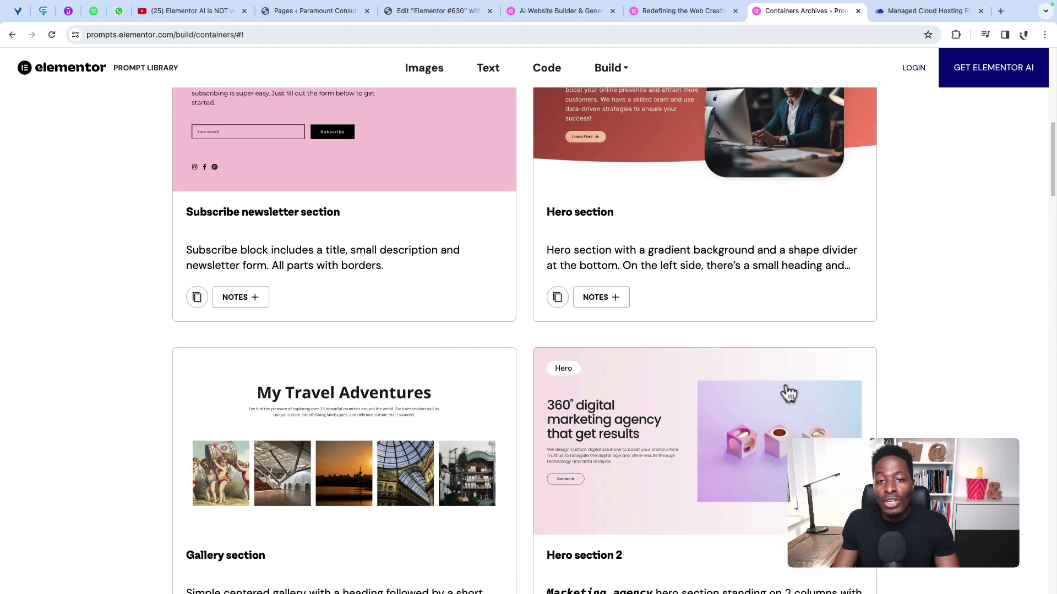
scroll(787, 392, up, 2)
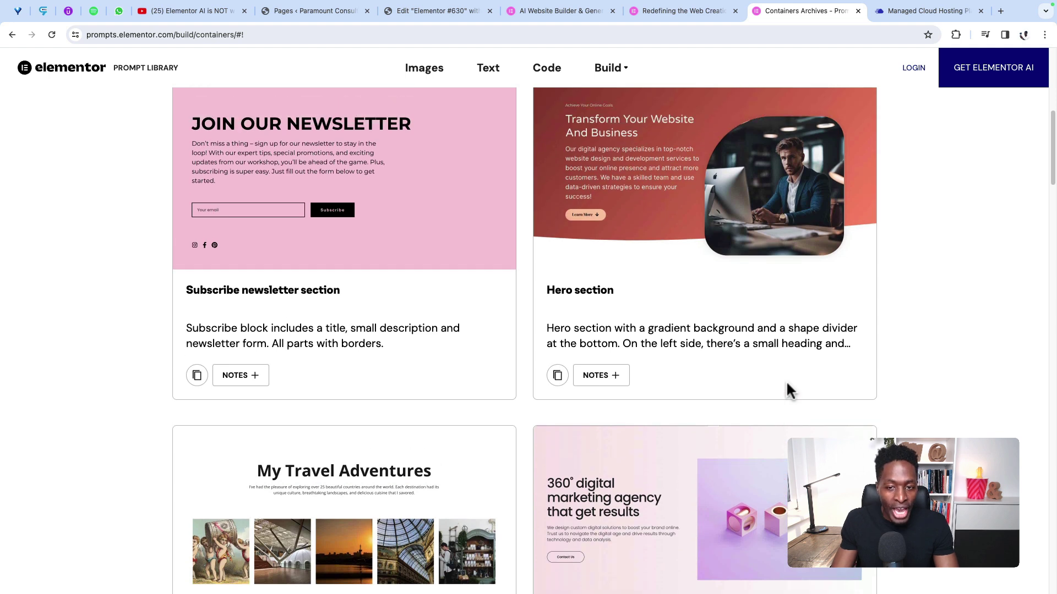
scroll(787, 391, up, 1)
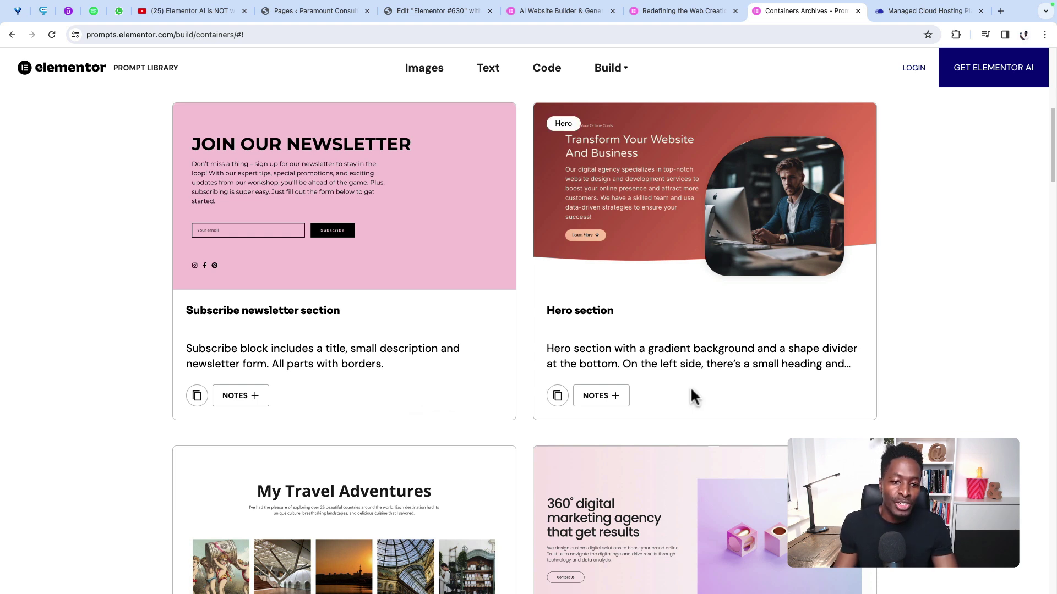
scroll(896, 411, up, 4)
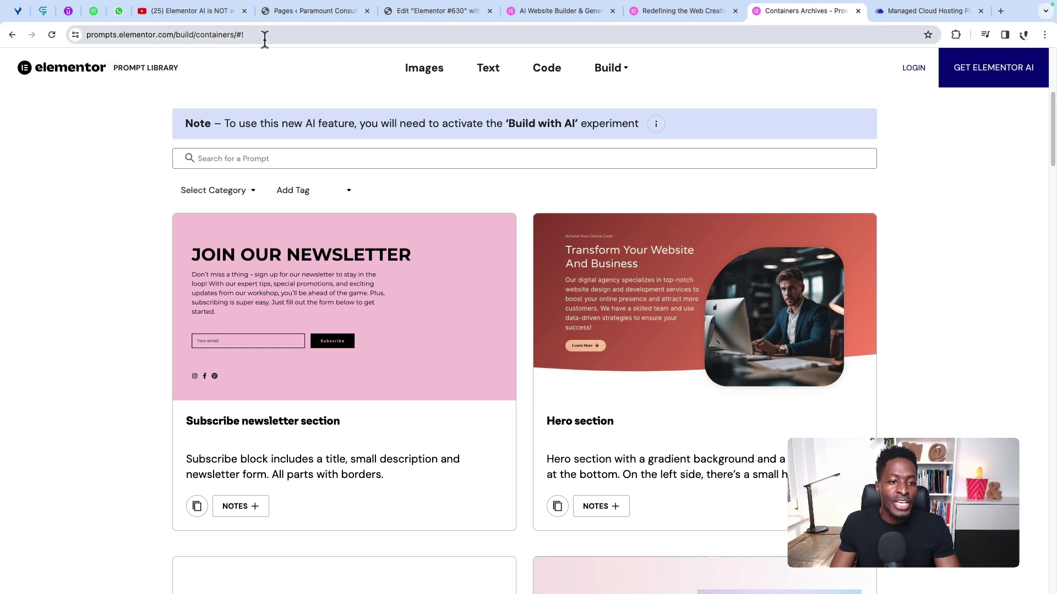
scroll(330, 438, down, 2)
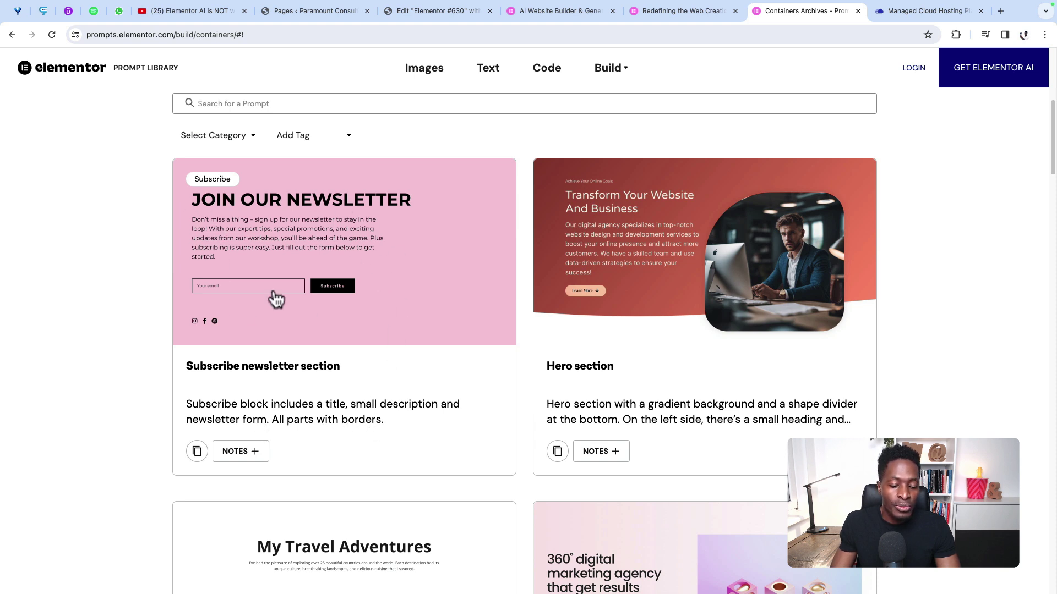
click(199, 450)
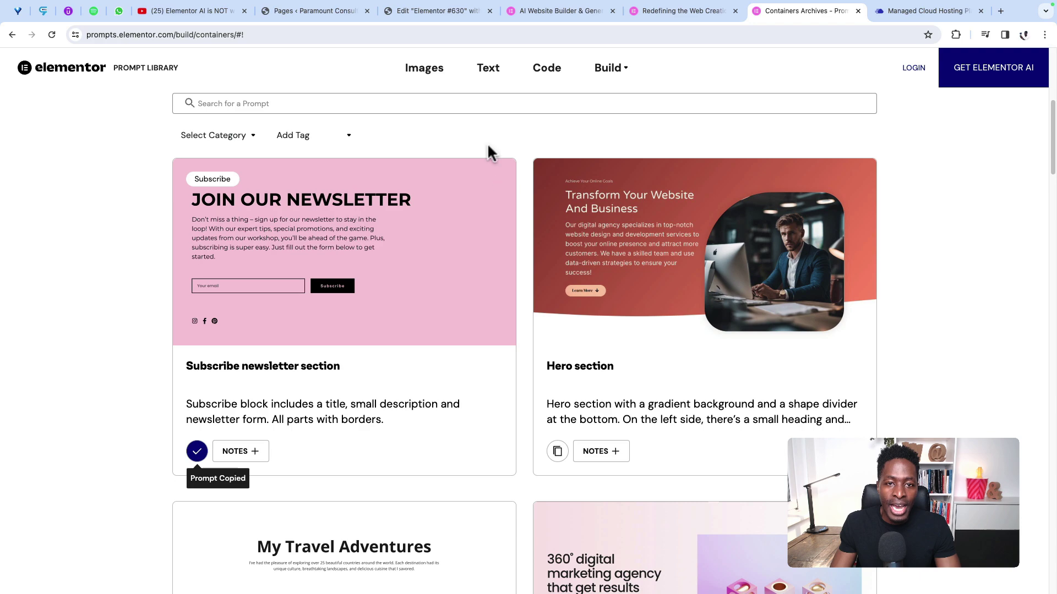
- Paste the Subscribe newsletter prompt into the empty container's AI bar on Elementor #630, then return to the Prompt Library
click(418, 12)
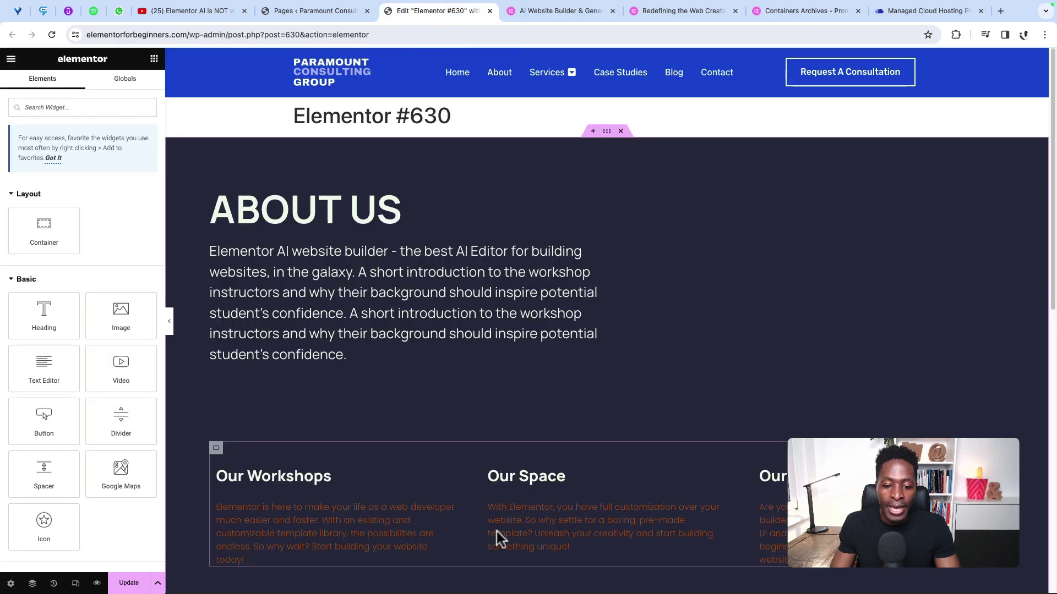
scroll(609, 410, down, 10)
scroll(611, 385, up, 4)
click(644, 338)
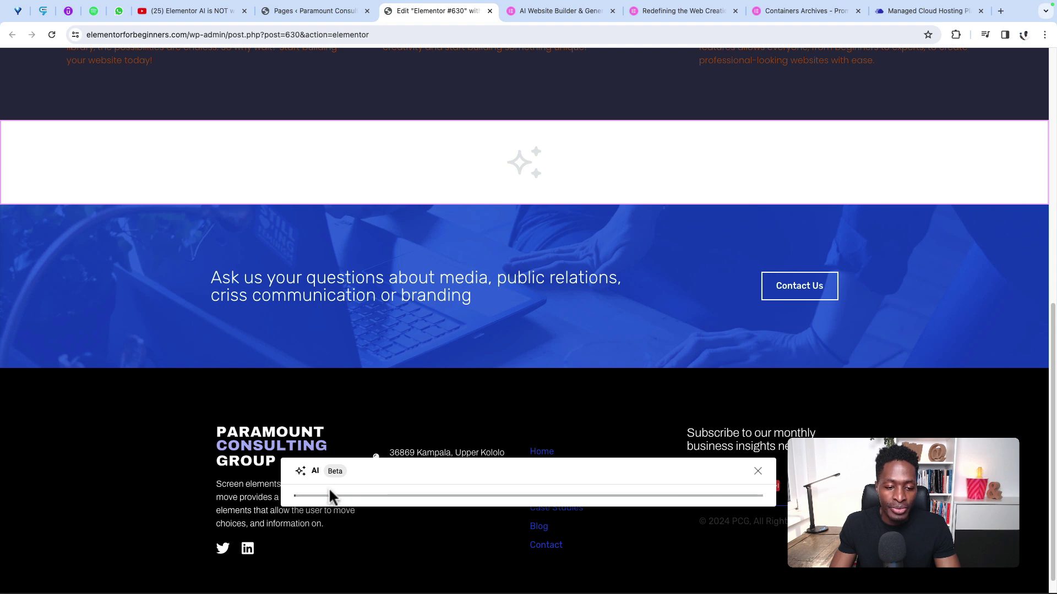
key(super+v)
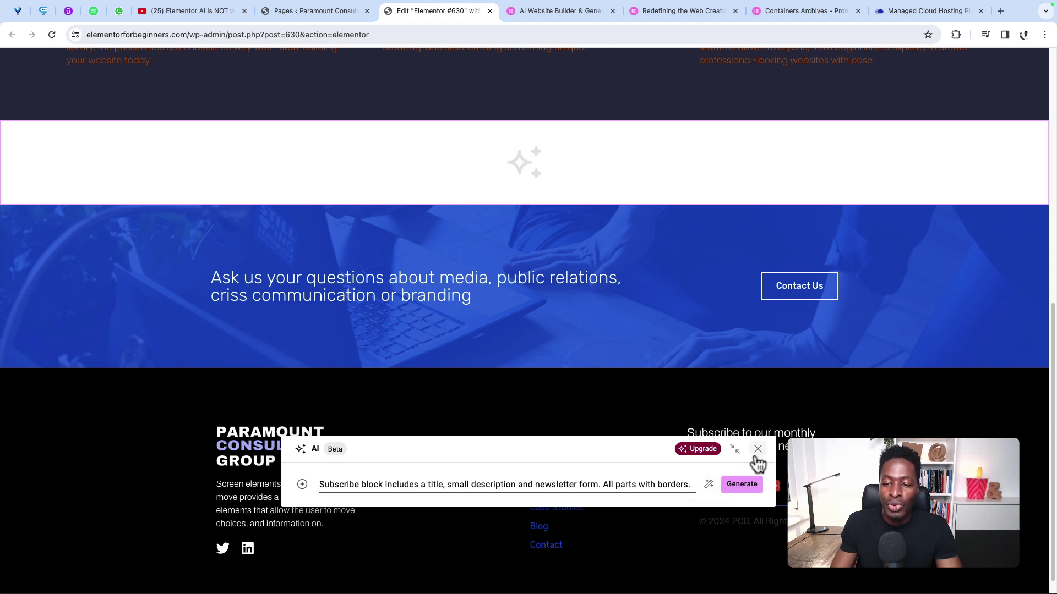
key(ctrl+Tab)
key(ctrl+Tab)
key(ctrl+Tab)
scroll(931, 408, down, 10)
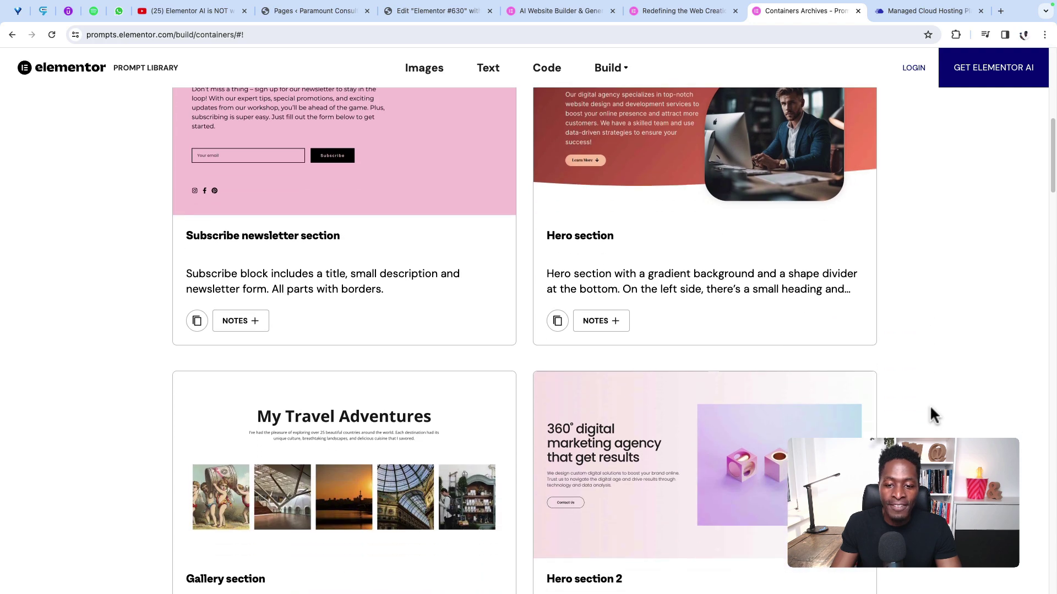
scroll(932, 415, down, 13)
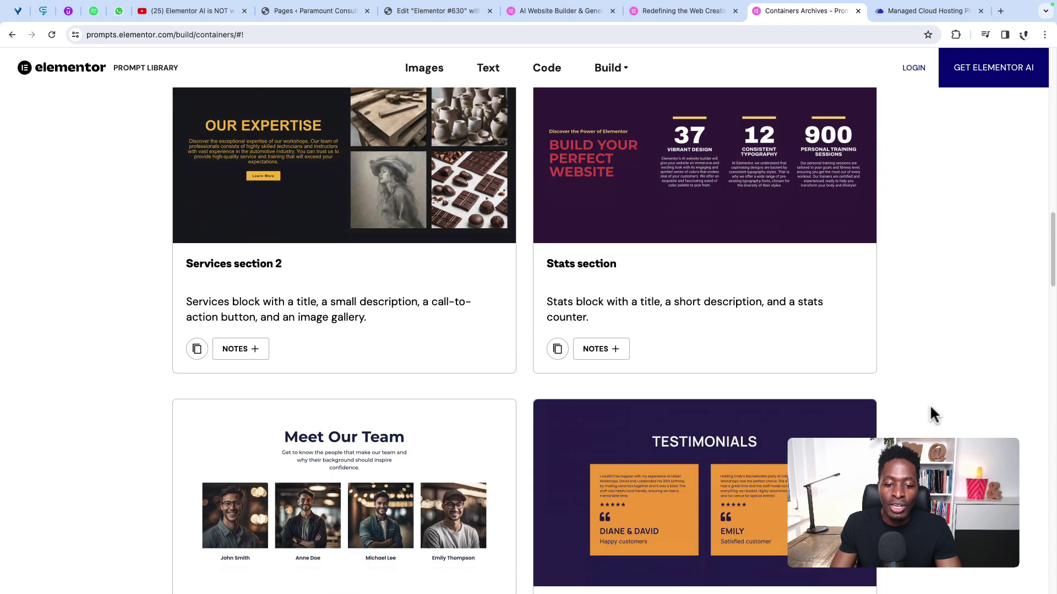
click(342, 308)
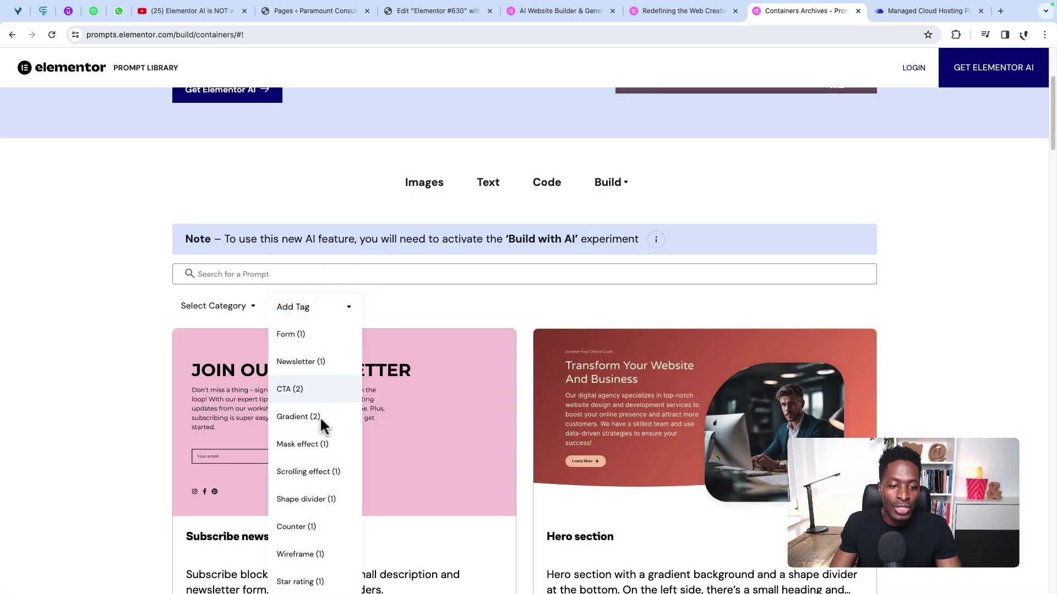
scroll(311, 477, down, 1)
click(315, 455)
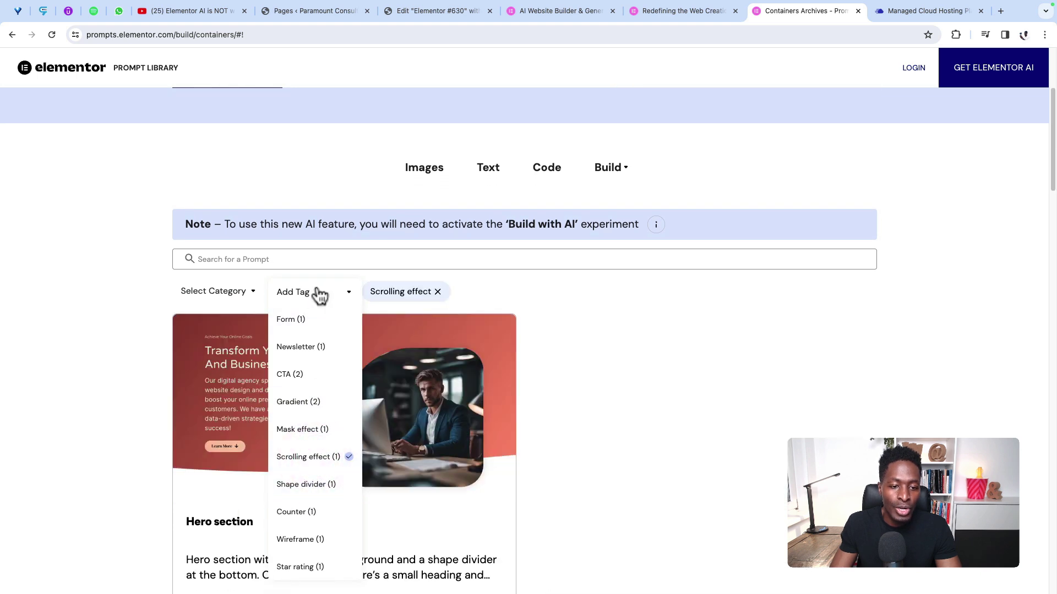
click(305, 519)
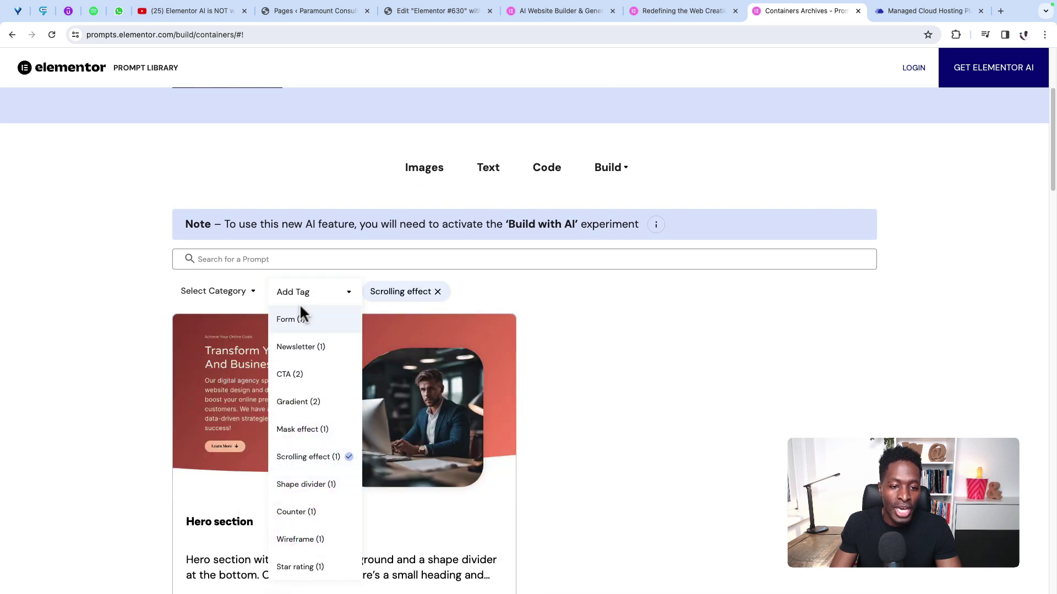
click(245, 292)
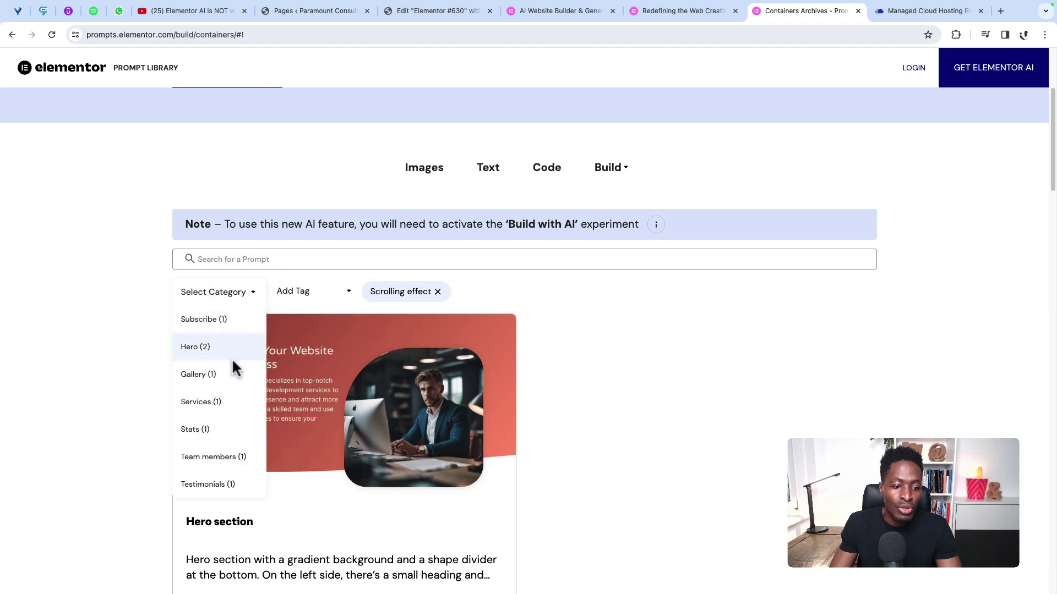
click(438, 292)
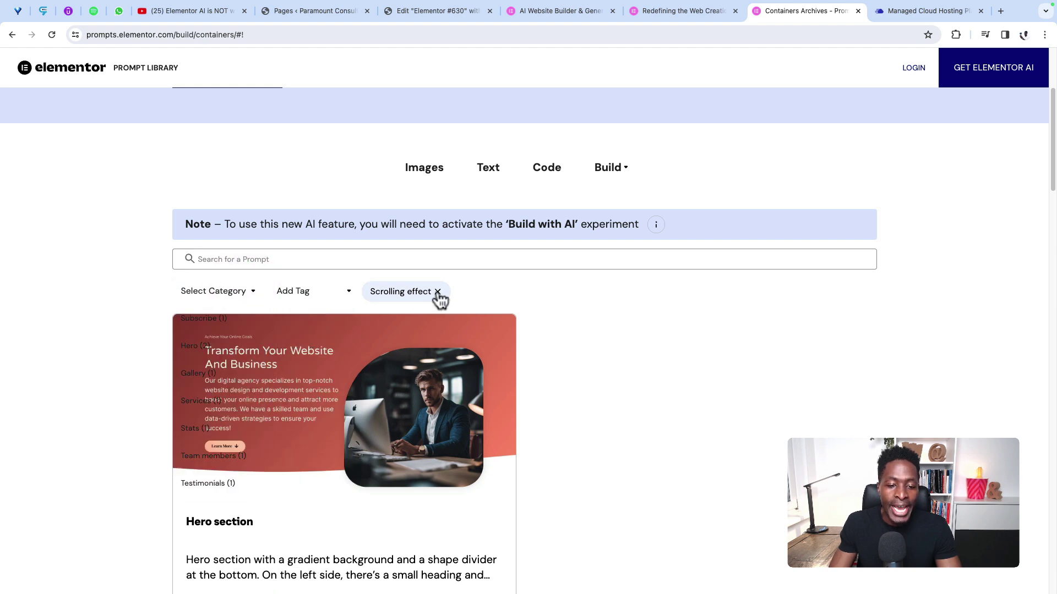
scroll(440, 300, down, 5)
scroll(528, 330, down, 20)
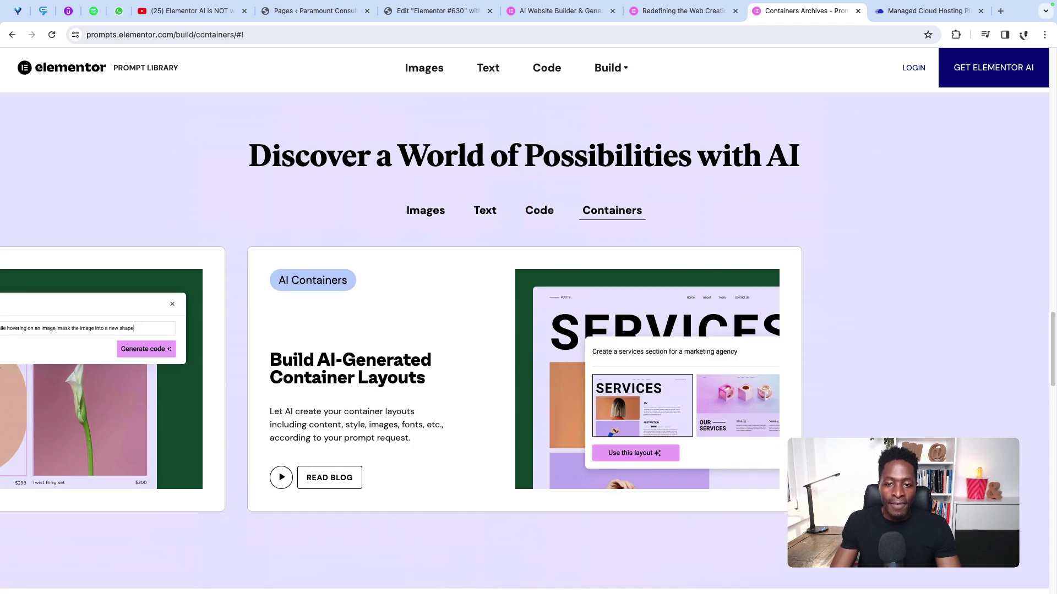
- Step the 'Discover a World of Possibilities with AI' carousel through Code, Text, then Images cards
scroll(529, 330, down, 1)
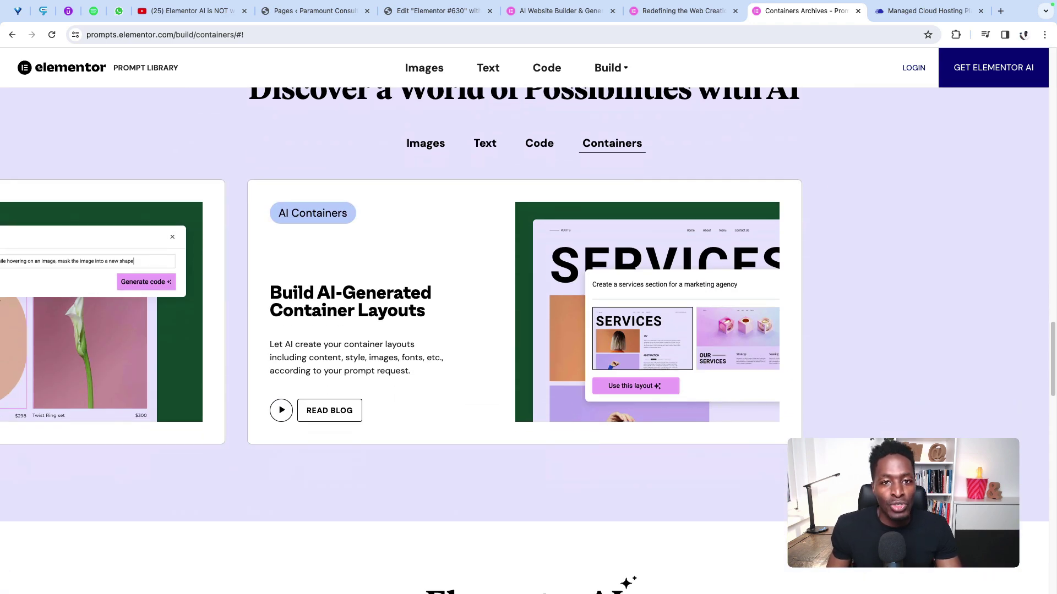
scroll(528, 341, up, 2)
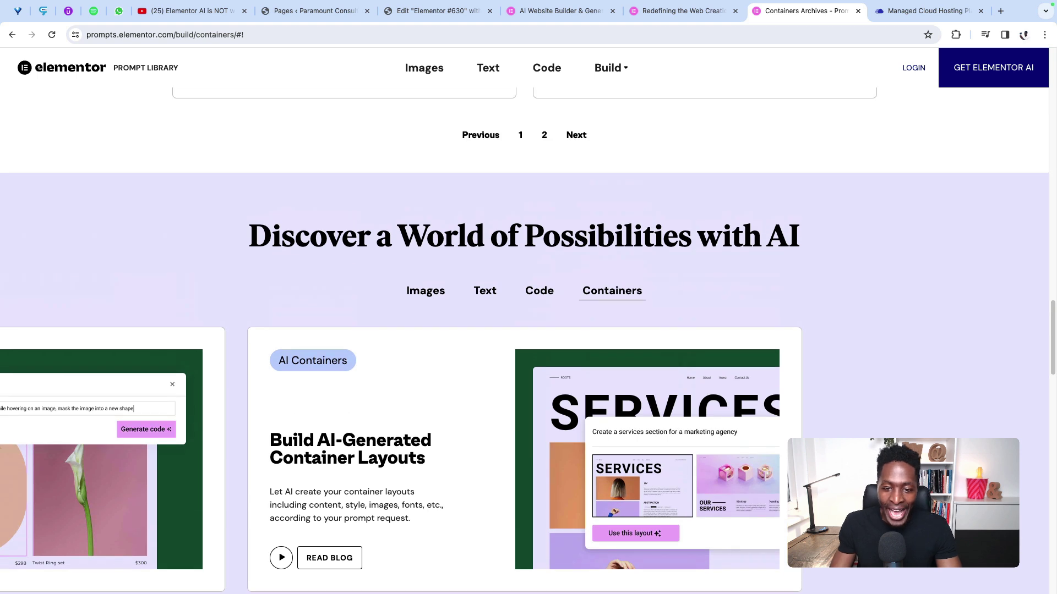
scroll(743, 392, down, 1)
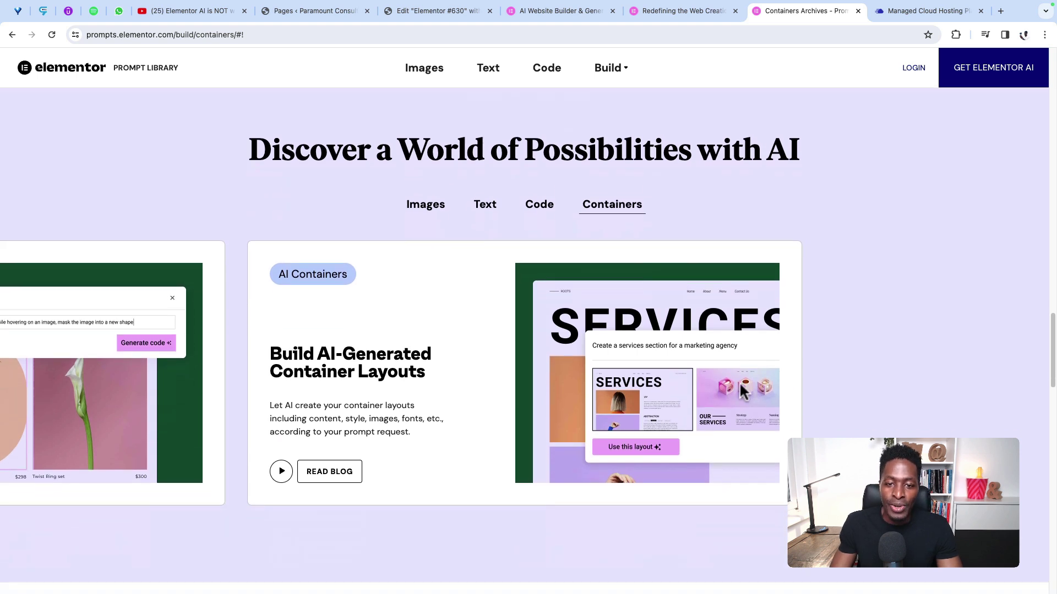
click(541, 212)
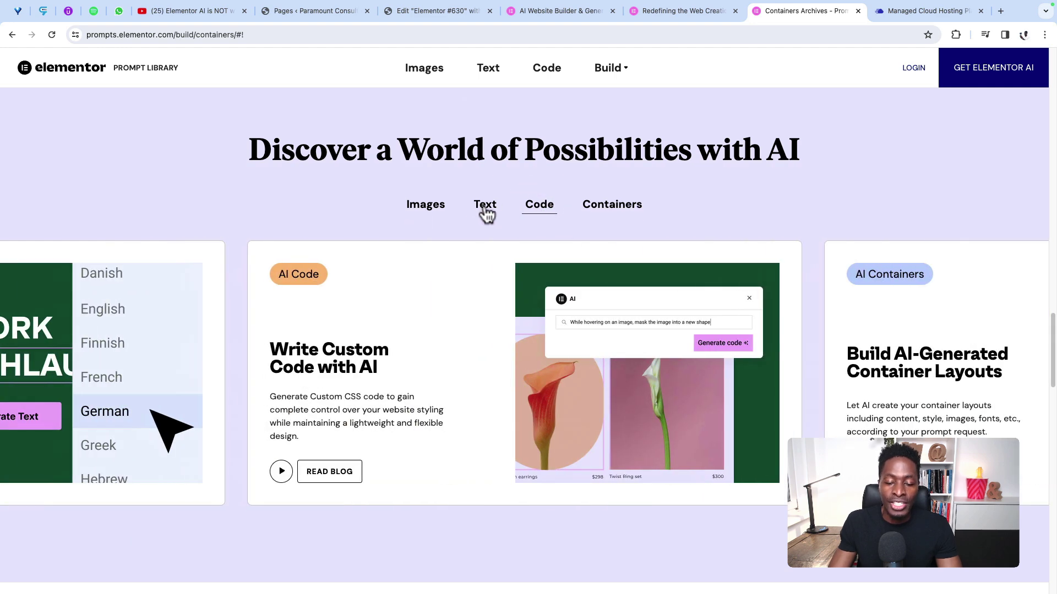
click(487, 214)
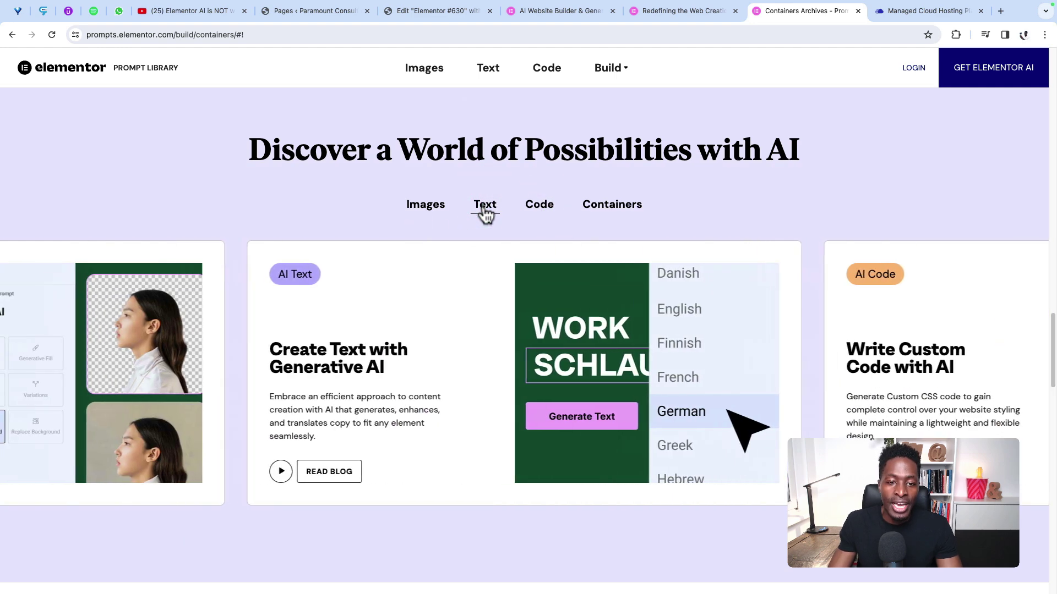
click(425, 216)
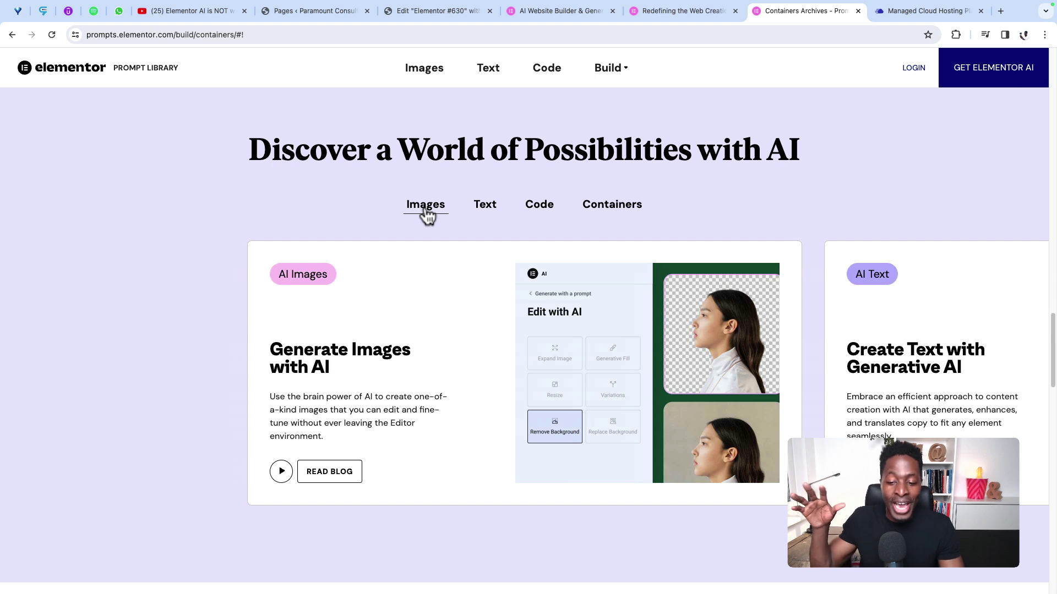